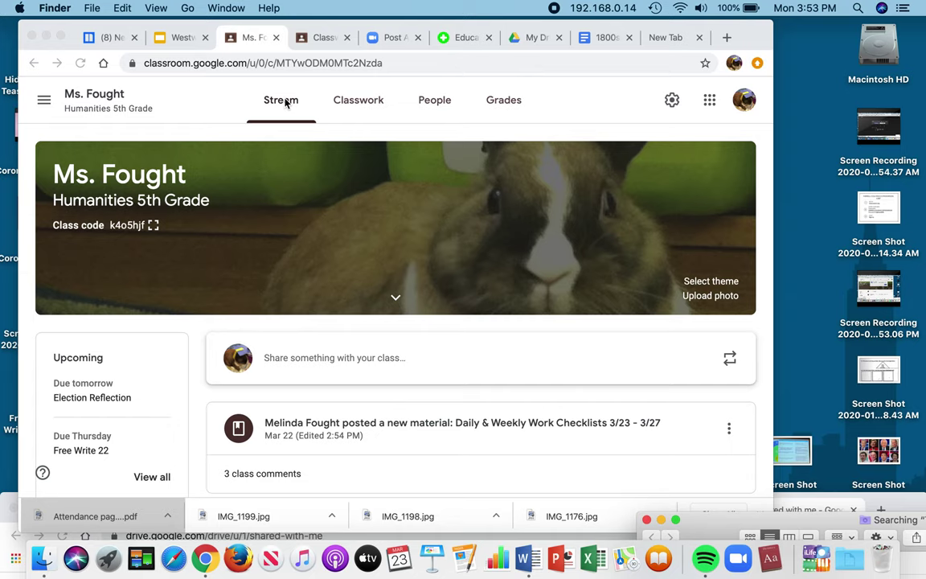
Step: Switch the Humanities 5th Grade class from its stream to the Classwork list
{"action": "left_click", "coordinate": [371, 104]}
{"action": "left_click", "coordinate": [371, 104]}
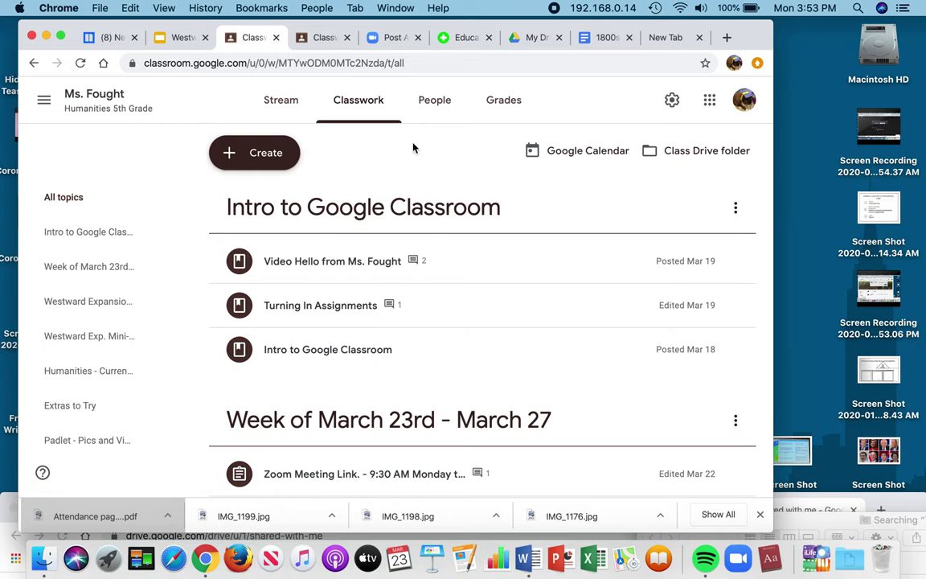
Step: Scroll down the classwork list and expand the Westward Expansion Mini-Projects assignment
{"action": "scroll", "coordinate": [413, 147], "scroll_direction": "down", "scroll_amount": 2}
{"action": "scroll", "coordinate": [413, 147], "scroll_direction": "down", "scroll_amount": 2}
{"action": "scroll", "coordinate": [414, 149], "scroll_direction": "down", "scroll_amount": 1}
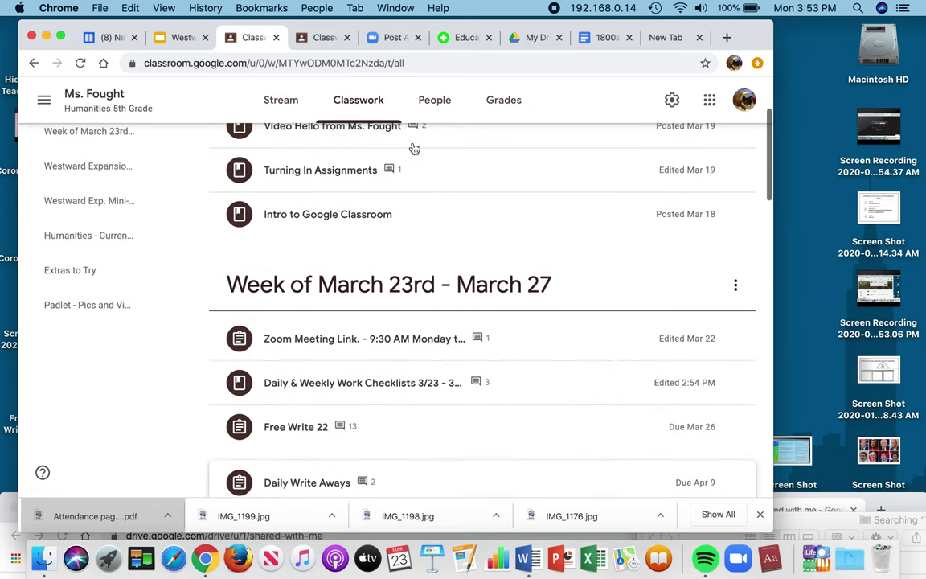
{"action": "scroll", "coordinate": [414, 149], "scroll_direction": "down", "scroll_amount": 3}
{"action": "scroll", "coordinate": [414, 149], "scroll_direction": "down", "scroll_amount": 5}
{"action": "scroll", "coordinate": [413, 148], "scroll_direction": "down", "scroll_amount": 2}
{"action": "scroll", "coordinate": [414, 149], "scroll_direction": "down", "scroll_amount": 2}
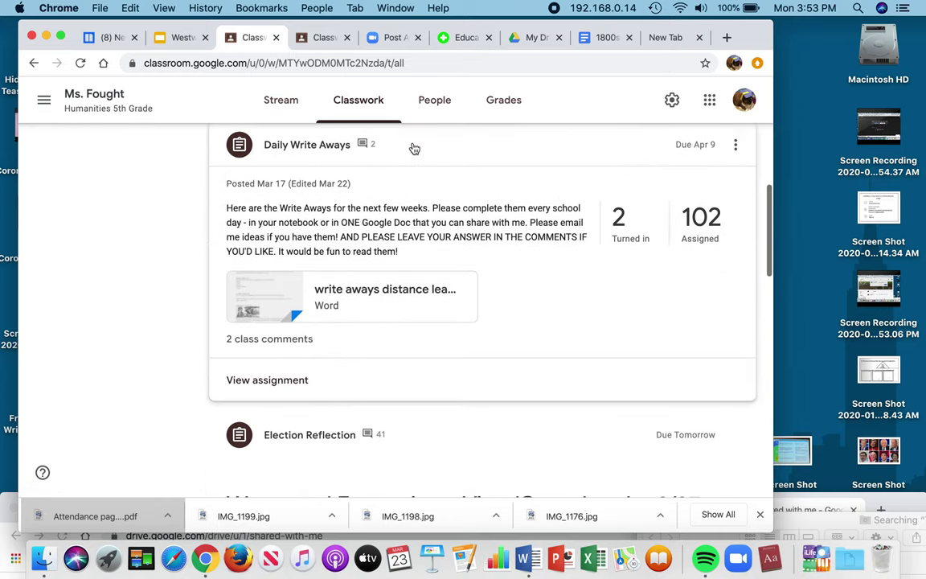
{"action": "scroll", "coordinate": [414, 149], "scroll_direction": "down", "scroll_amount": 3}
{"action": "scroll", "coordinate": [414, 149], "scroll_direction": "down", "scroll_amount": 3}
{"action": "scroll", "coordinate": [414, 149], "scroll_direction": "down", "scroll_amount": 3}
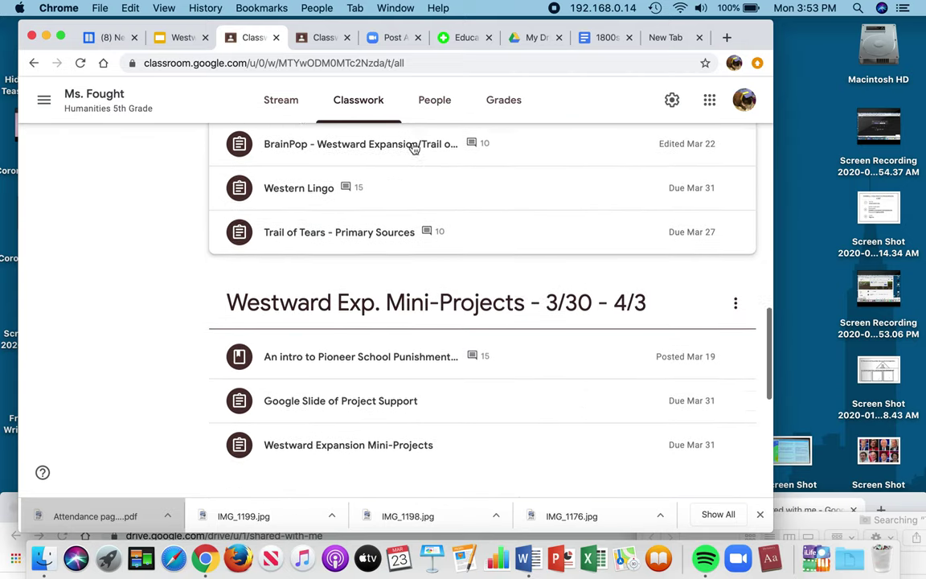
{"action": "scroll", "coordinate": [414, 149], "scroll_direction": "down", "scroll_amount": 2}
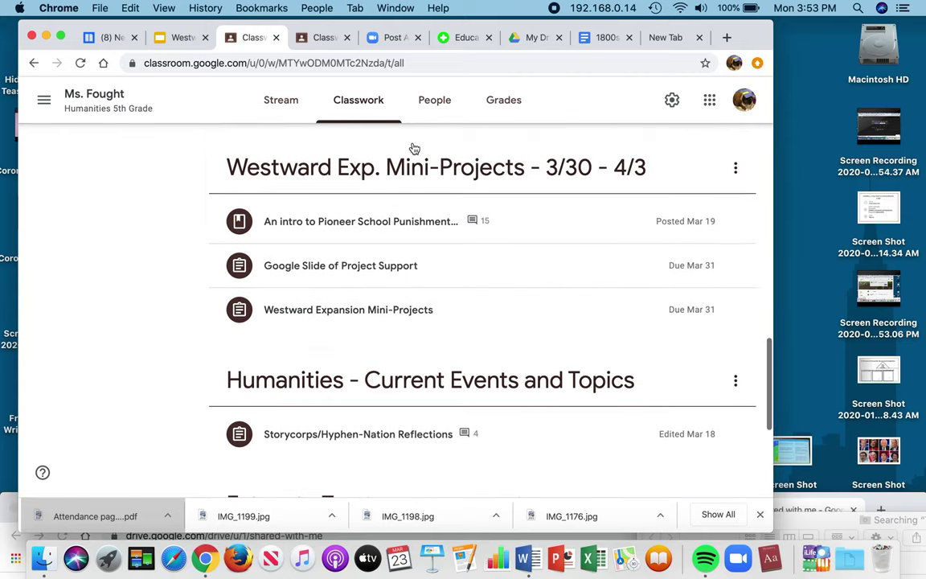
{"action": "left_click", "coordinate": [314, 320]}
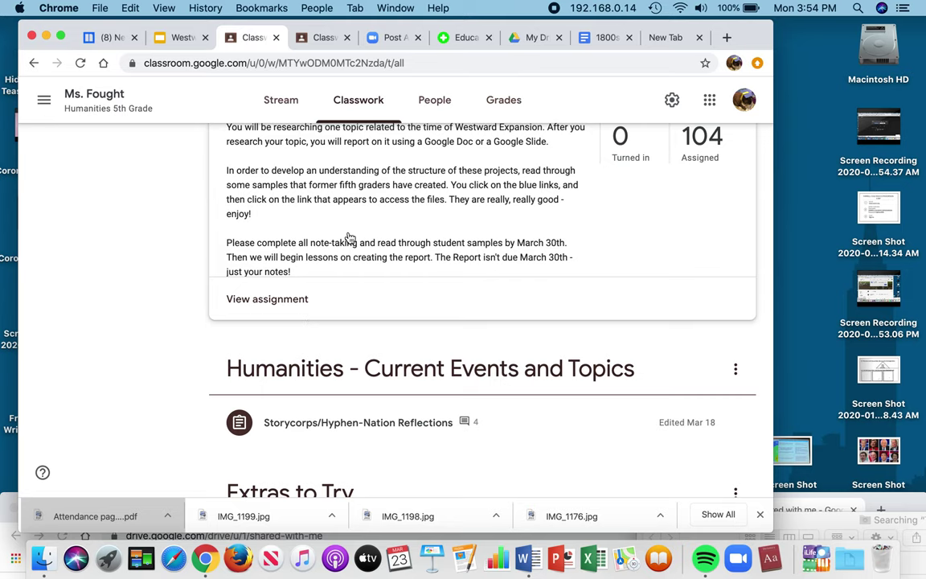
Step: Open the assignment's Fifth Grade at P.S. 154 blog attachment in a new tab
{"action": "scroll", "coordinate": [350, 239], "scroll_direction": "up", "scroll_amount": 2}
{"action": "scroll", "coordinate": [349, 239], "scroll_direction": "down", "scroll_amount": 1}
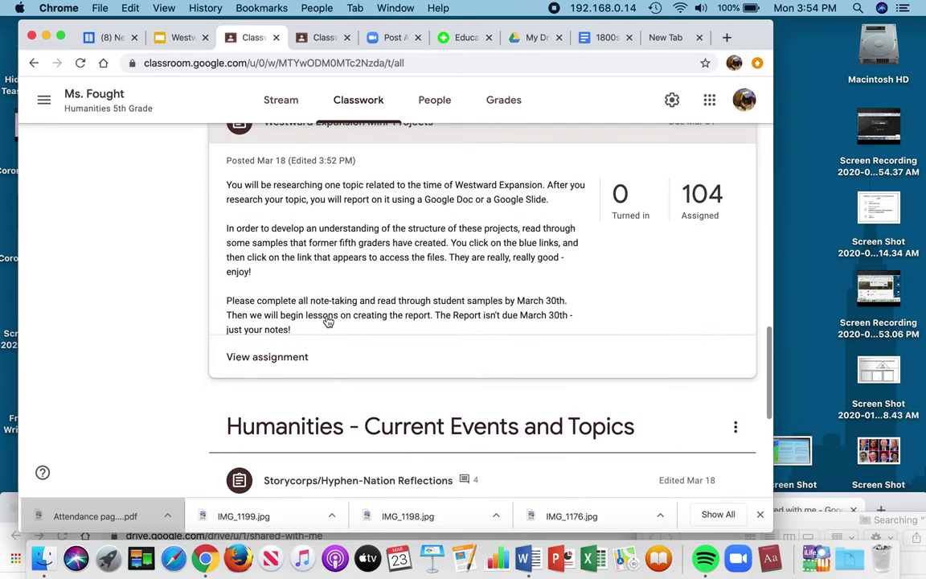
{"action": "scroll", "coordinate": [328, 321], "scroll_direction": "down", "scroll_amount": 2}
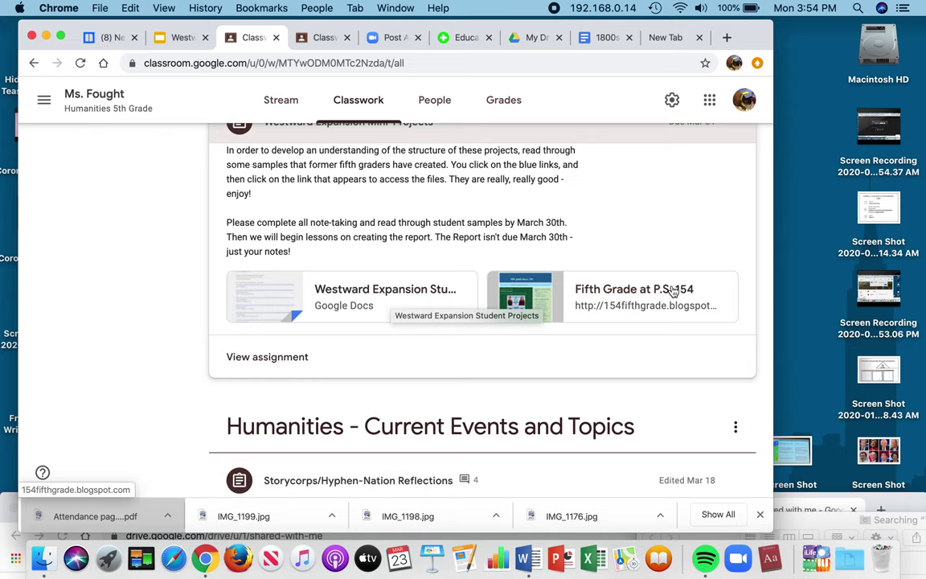
{"action": "left_click", "coordinate": [647, 296]}
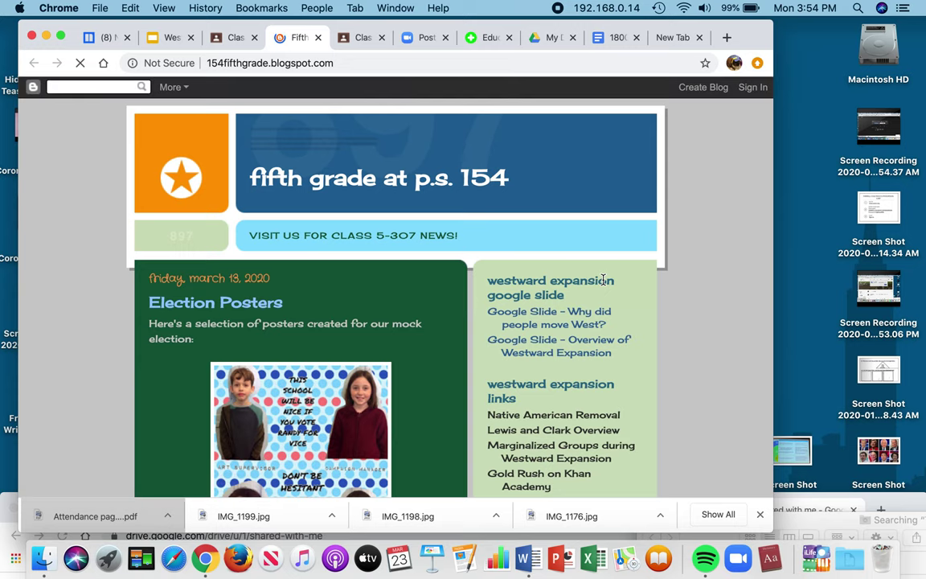
Step: Find 'Wagons of the Oregon Trail' in the blog's westward expansion links and open it
{"action": "scroll", "coordinate": [603, 280], "scroll_direction": "down", "scroll_amount": 2}
{"action": "scroll", "coordinate": [603, 280], "scroll_direction": "down", "scroll_amount": 5}
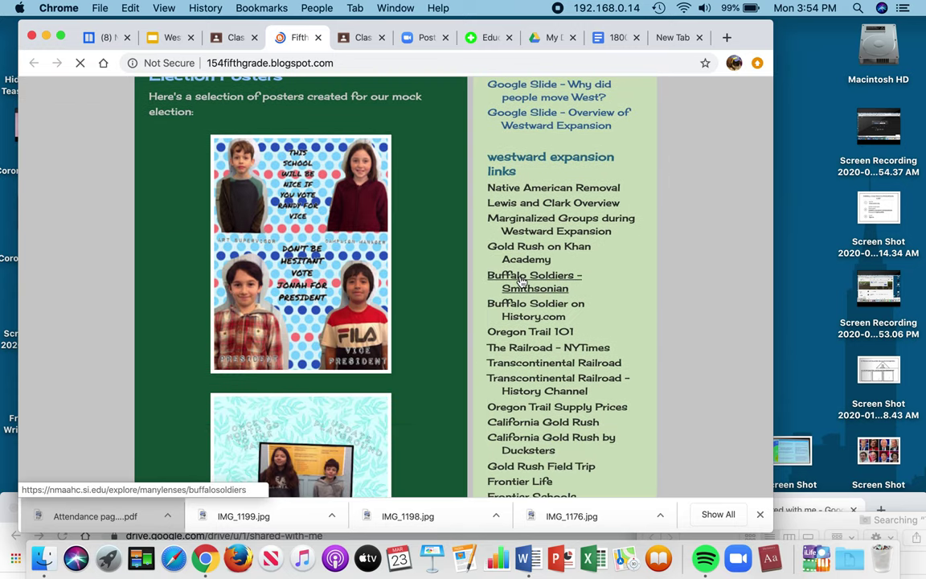
{"action": "scroll", "coordinate": [621, 231], "scroll_direction": "up", "scroll_amount": 5}
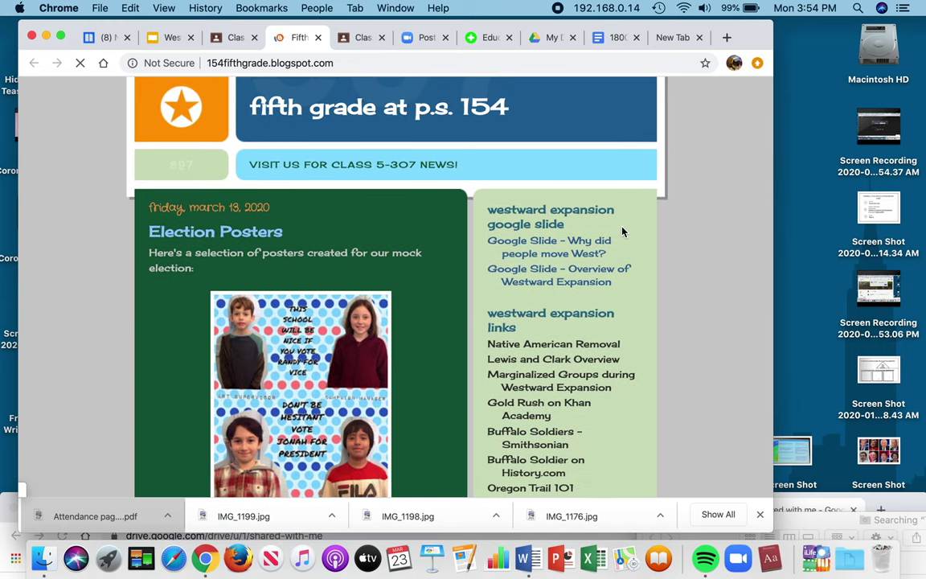
{"action": "scroll", "coordinate": [621, 231], "scroll_direction": "down", "scroll_amount": 5}
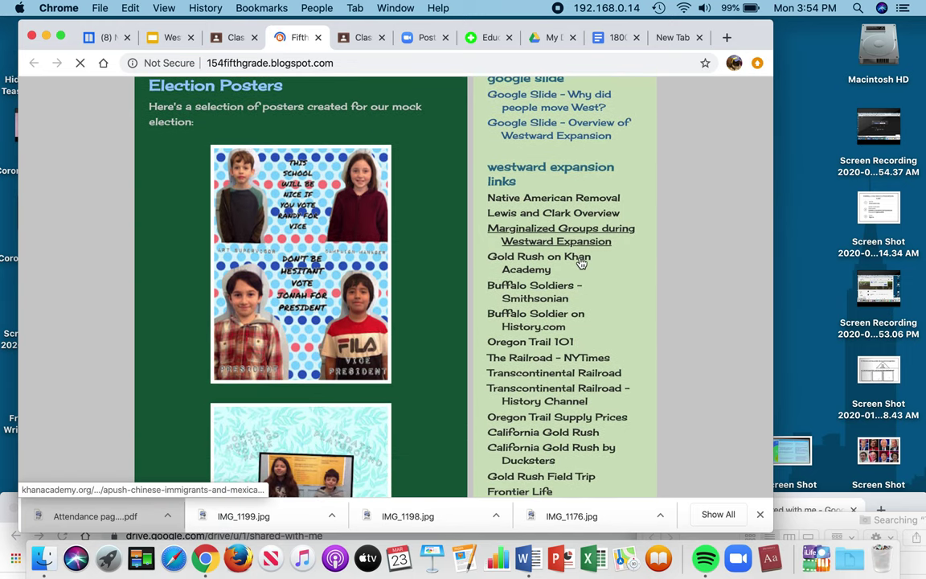
{"action": "scroll", "coordinate": [581, 264], "scroll_direction": "down", "scroll_amount": 5}
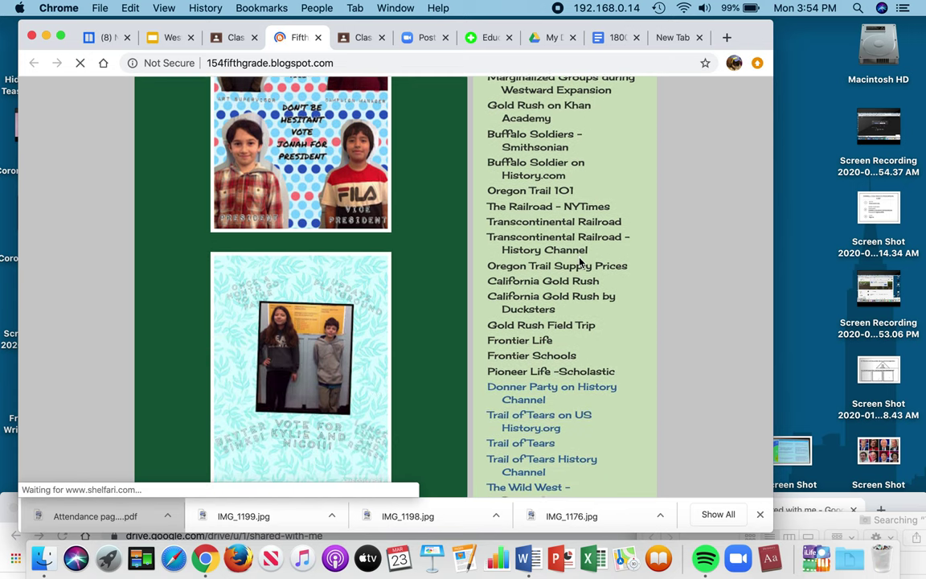
{"action": "scroll", "coordinate": [580, 262], "scroll_direction": "down", "scroll_amount": 3}
{"action": "scroll", "coordinate": [580, 261], "scroll_direction": "down", "scroll_amount": 2}
{"action": "scroll", "coordinate": [581, 261], "scroll_direction": "down", "scroll_amount": 3}
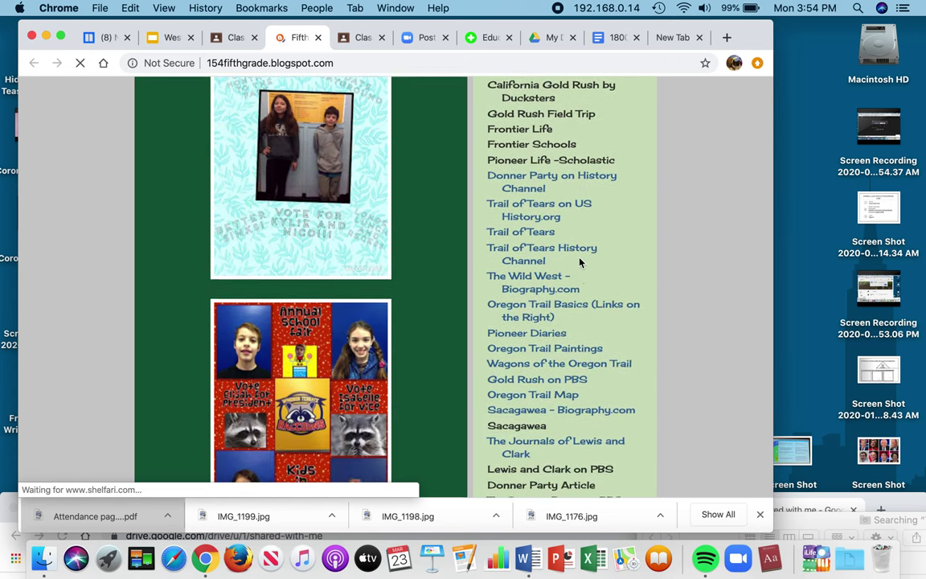
{"action": "scroll", "coordinate": [581, 262], "scroll_direction": "down", "scroll_amount": 3}
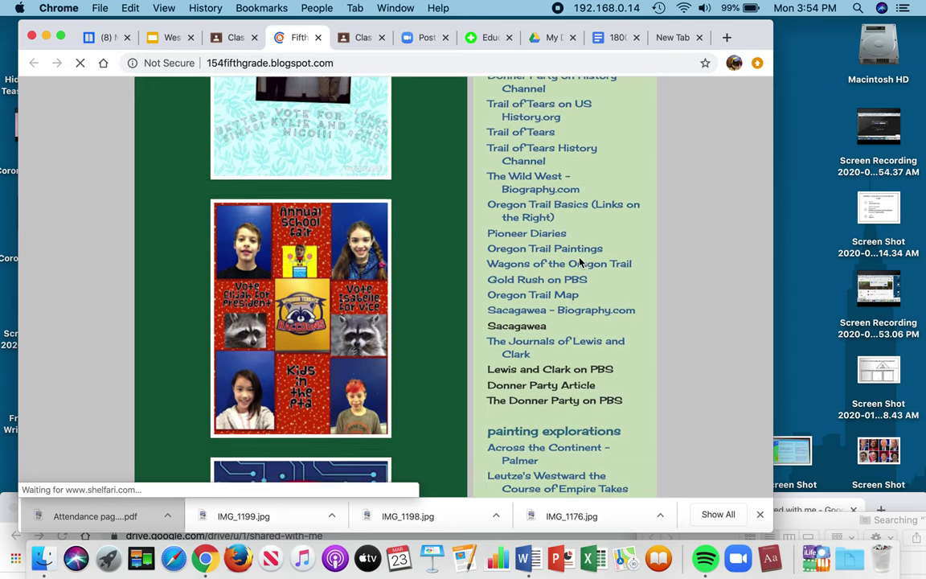
{"action": "scroll", "coordinate": [580, 262], "scroll_direction": "down", "scroll_amount": 2}
{"action": "scroll", "coordinate": [580, 262], "scroll_direction": "up", "scroll_amount": 2}
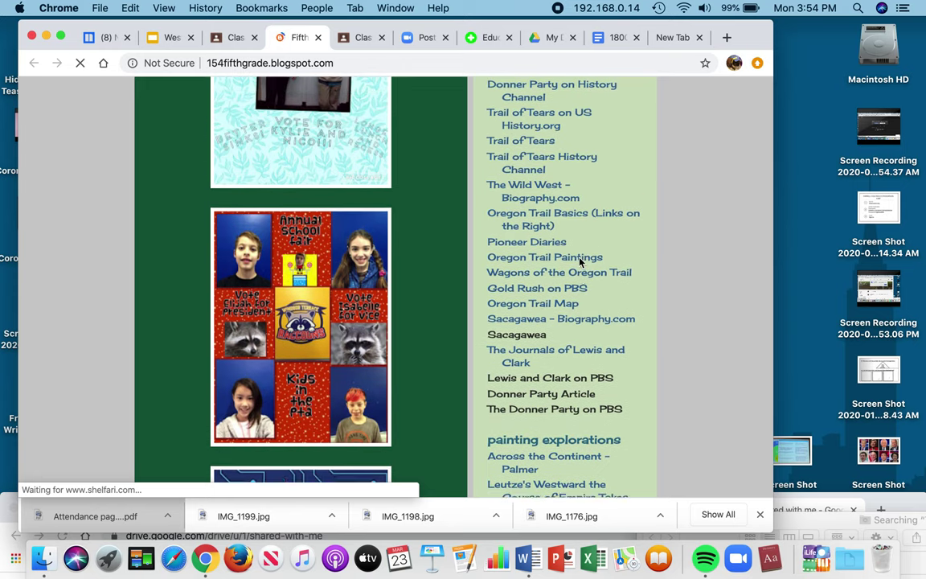
{"action": "scroll", "coordinate": [580, 261], "scroll_direction": "up", "scroll_amount": 1}
{"action": "scroll", "coordinate": [581, 261], "scroll_direction": "up", "scroll_amount": 1}
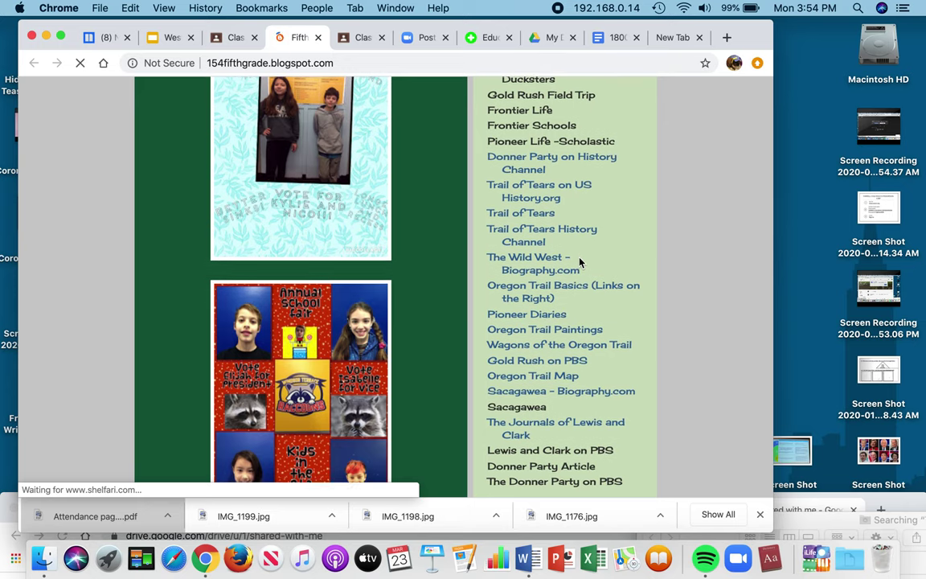
{"action": "scroll", "coordinate": [580, 262], "scroll_direction": "up", "scroll_amount": 1}
{"action": "scroll", "coordinate": [581, 262], "scroll_direction": "up", "scroll_amount": 1}
{"action": "scroll", "coordinate": [581, 262], "scroll_direction": "up", "scroll_amount": 1}
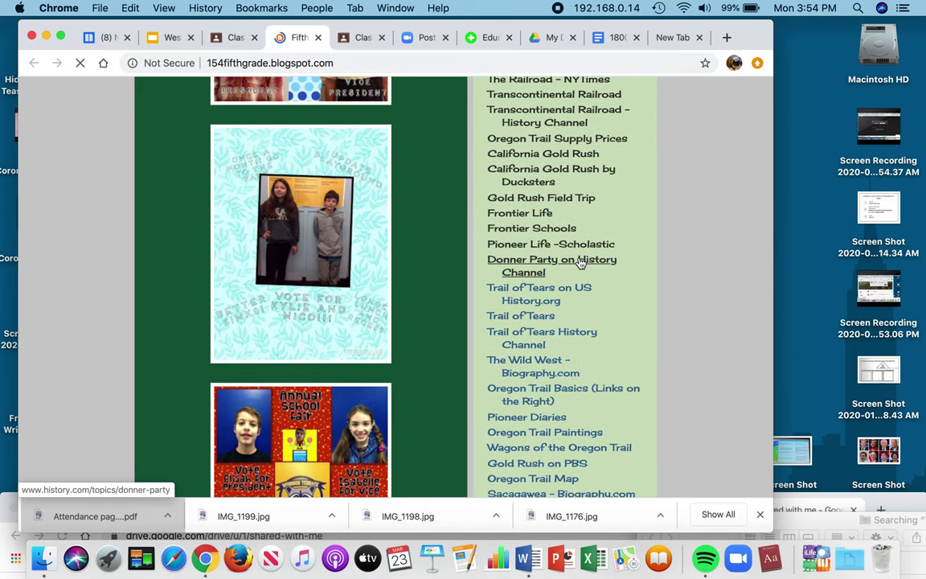
{"action": "scroll", "coordinate": [580, 264], "scroll_direction": "down", "scroll_amount": 1}
{"action": "scroll", "coordinate": [581, 264], "scroll_direction": "down", "scroll_amount": 3}
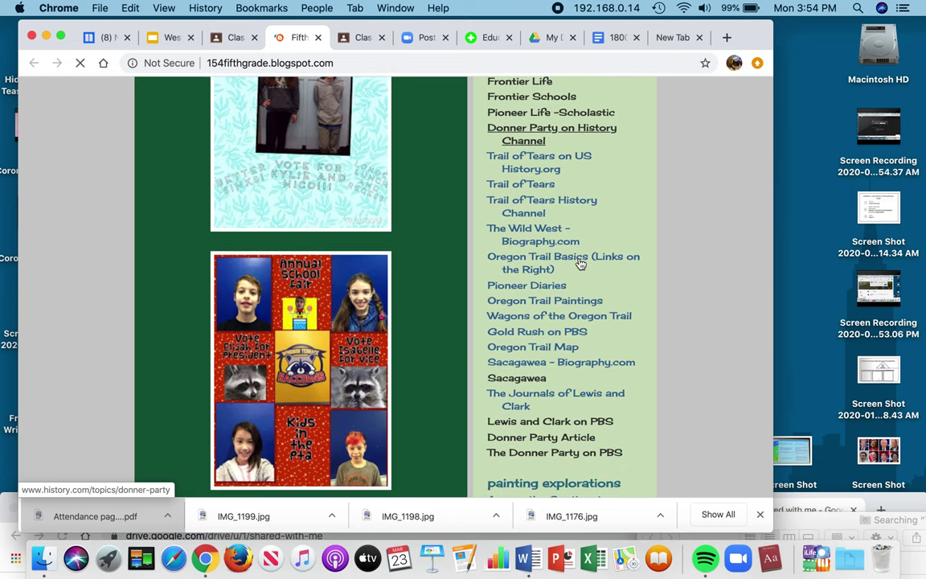
{"action": "left_click", "coordinate": [565, 317]}
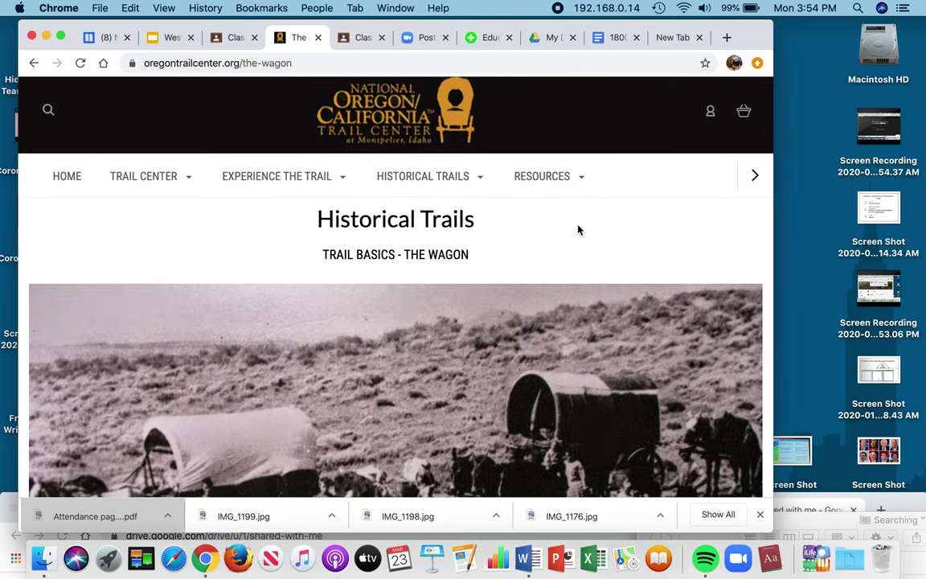
Step: Read down The Wagon article past the parts diagram and wagon-part descriptions to its bottom
{"action": "scroll", "coordinate": [578, 229], "scroll_direction": "down", "scroll_amount": 2}
{"action": "scroll", "coordinate": [577, 230], "scroll_direction": "down", "scroll_amount": 2}
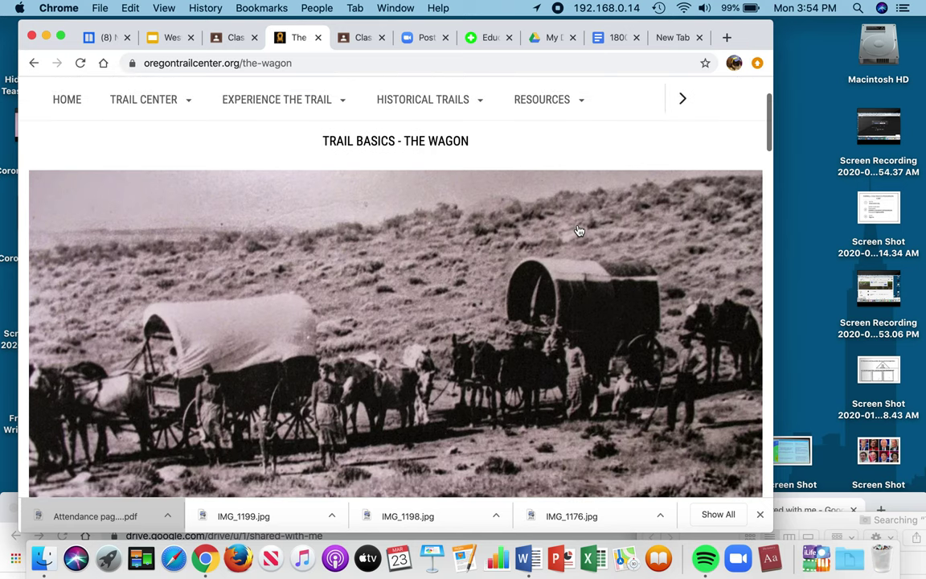
{"action": "scroll", "coordinate": [578, 230], "scroll_direction": "down", "scroll_amount": 1}
{"action": "scroll", "coordinate": [578, 231], "scroll_direction": "down", "scroll_amount": 1}
{"action": "scroll", "coordinate": [578, 230], "scroll_direction": "down", "scroll_amount": 2}
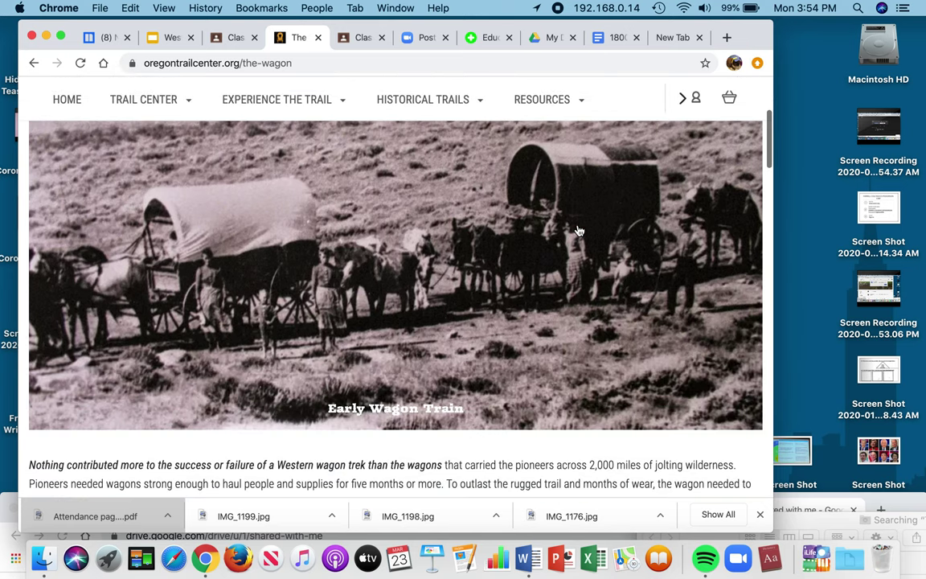
{"action": "scroll", "coordinate": [578, 231], "scroll_direction": "down", "scroll_amount": 1}
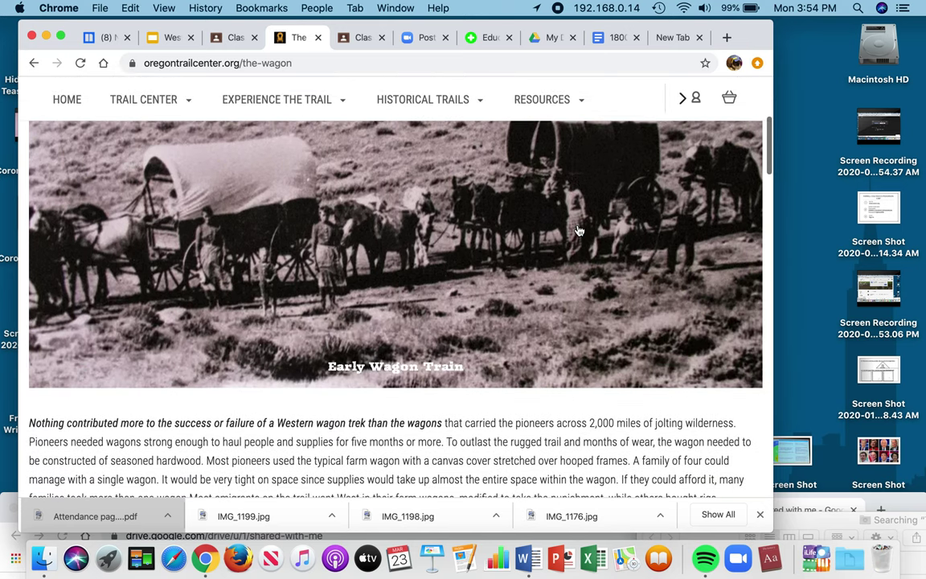
{"action": "scroll", "coordinate": [578, 230], "scroll_direction": "down", "scroll_amount": 3}
{"action": "scroll", "coordinate": [578, 231], "scroll_direction": "down", "scroll_amount": 5}
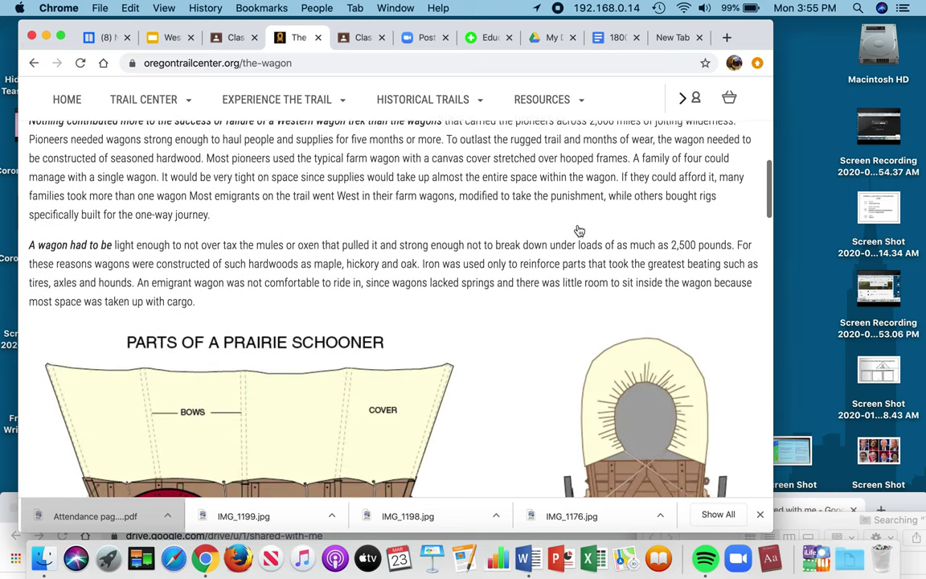
{"action": "scroll", "coordinate": [578, 231], "scroll_direction": "down", "scroll_amount": 1}
{"action": "scroll", "coordinate": [578, 231], "scroll_direction": "down", "scroll_amount": 3}
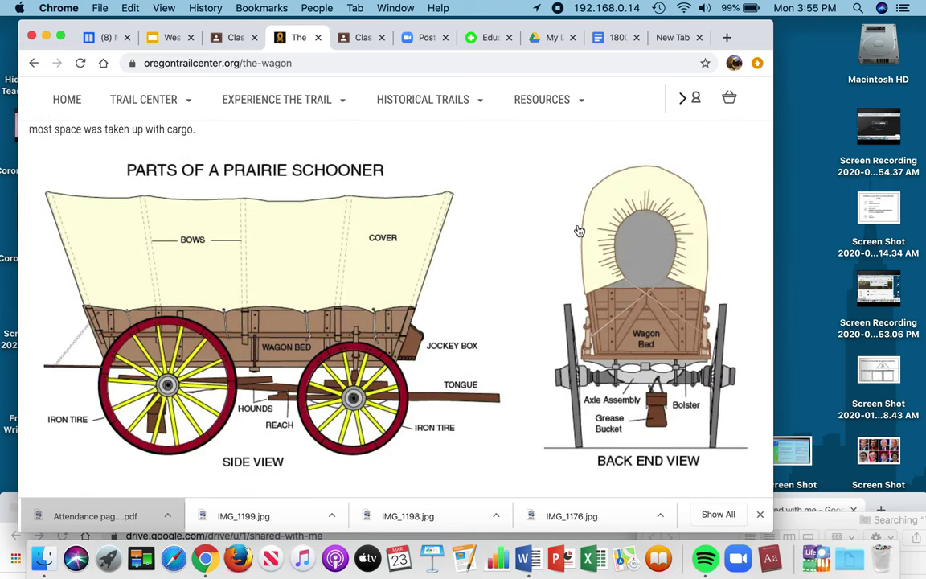
{"action": "scroll", "coordinate": [578, 230], "scroll_direction": "down", "scroll_amount": 2}
{"action": "scroll", "coordinate": [578, 231], "scroll_direction": "up", "scroll_amount": 2}
{"action": "scroll", "coordinate": [578, 231], "scroll_direction": "down", "scroll_amount": 2}
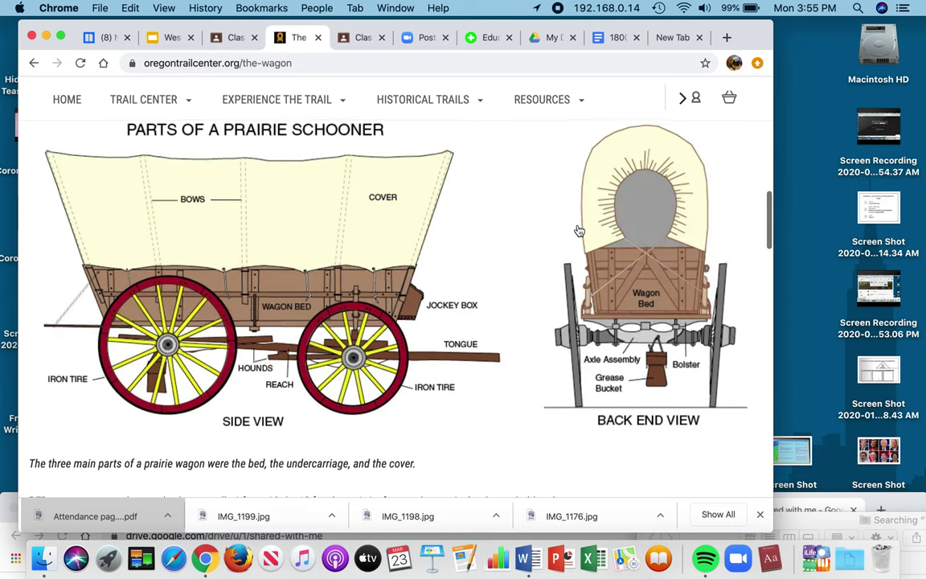
{"action": "scroll", "coordinate": [578, 231], "scroll_direction": "down", "scroll_amount": 1}
{"action": "scroll", "coordinate": [578, 231], "scroll_direction": "down", "scroll_amount": 3}
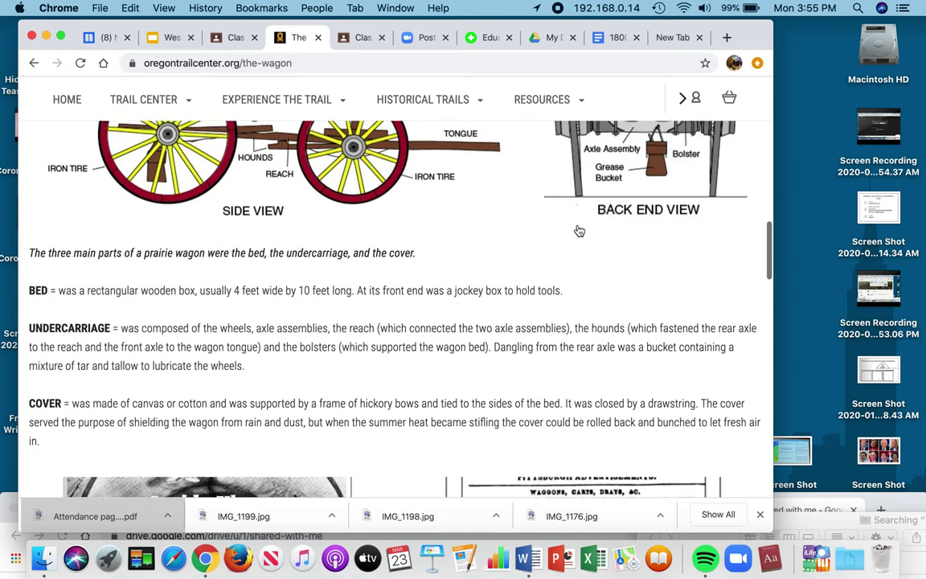
{"action": "scroll", "coordinate": [578, 231], "scroll_direction": "down", "scroll_amount": 3}
{"action": "scroll", "coordinate": [579, 231], "scroll_direction": "down", "scroll_amount": 1}
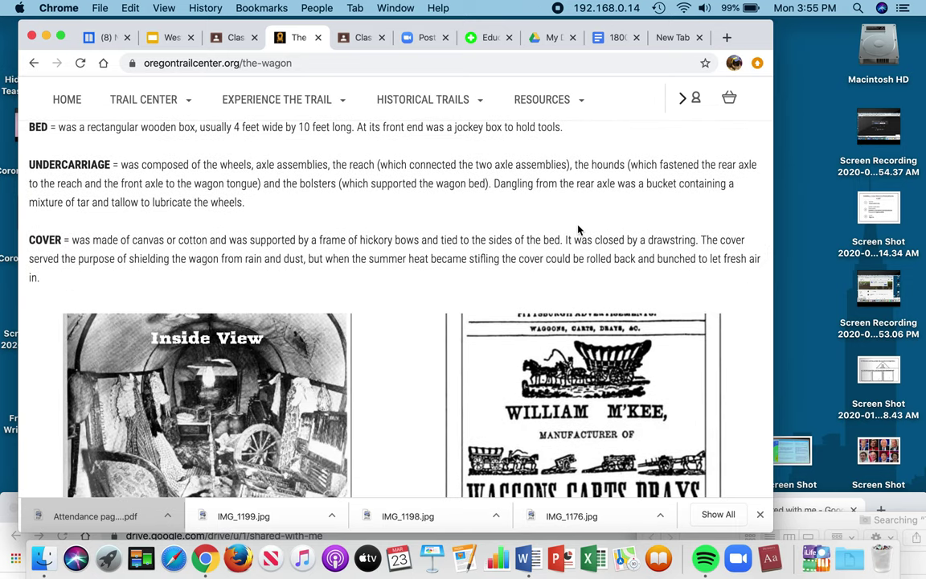
{"action": "scroll", "coordinate": [578, 231], "scroll_direction": "down", "scroll_amount": 3}
{"action": "scroll", "coordinate": [577, 231], "scroll_direction": "down", "scroll_amount": 1}
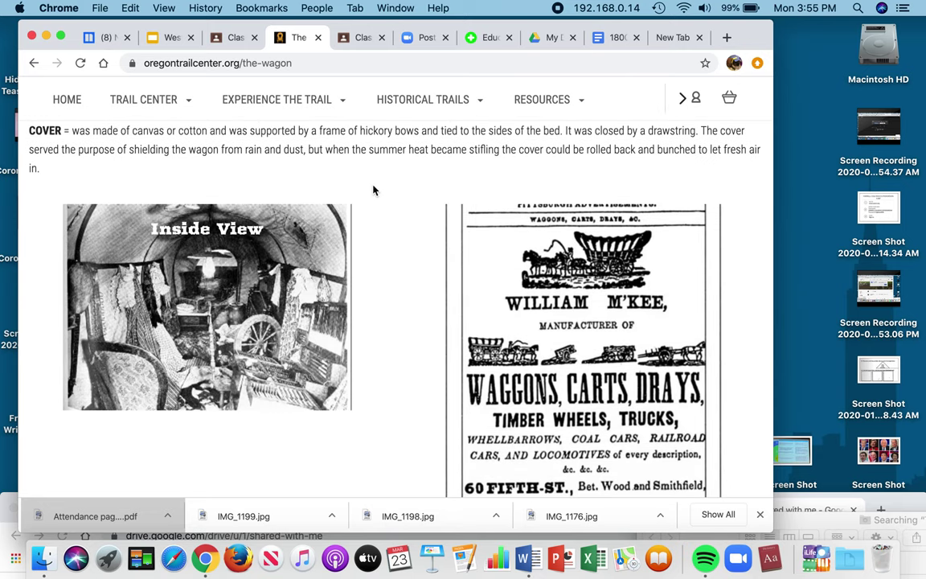
{"action": "scroll", "coordinate": [482, 248], "scroll_direction": "down", "scroll_amount": 5}
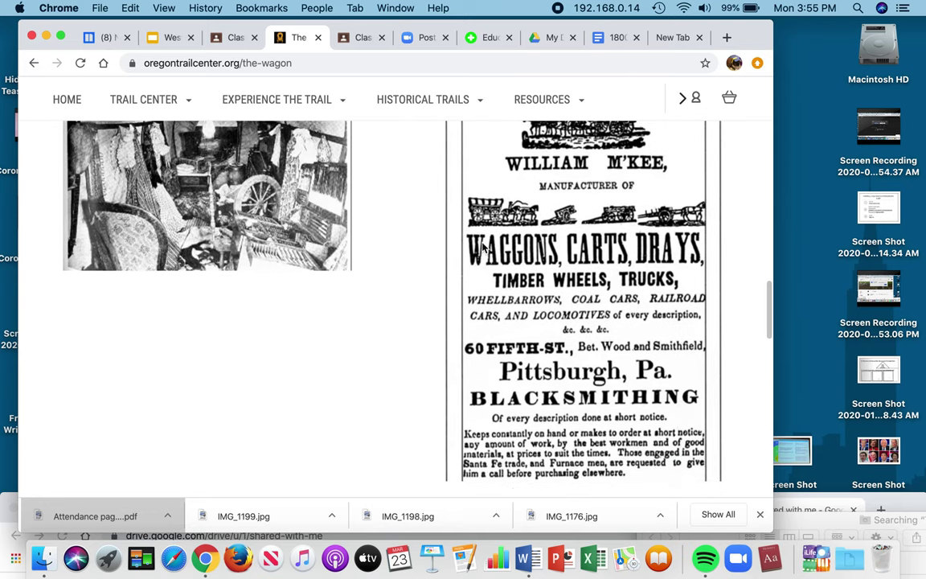
{"action": "scroll", "coordinate": [482, 248], "scroll_direction": "down", "scroll_amount": 2}
{"action": "scroll", "coordinate": [482, 248], "scroll_direction": "down", "scroll_amount": 2}
{"action": "scroll", "coordinate": [482, 248], "scroll_direction": "down", "scroll_amount": 4}
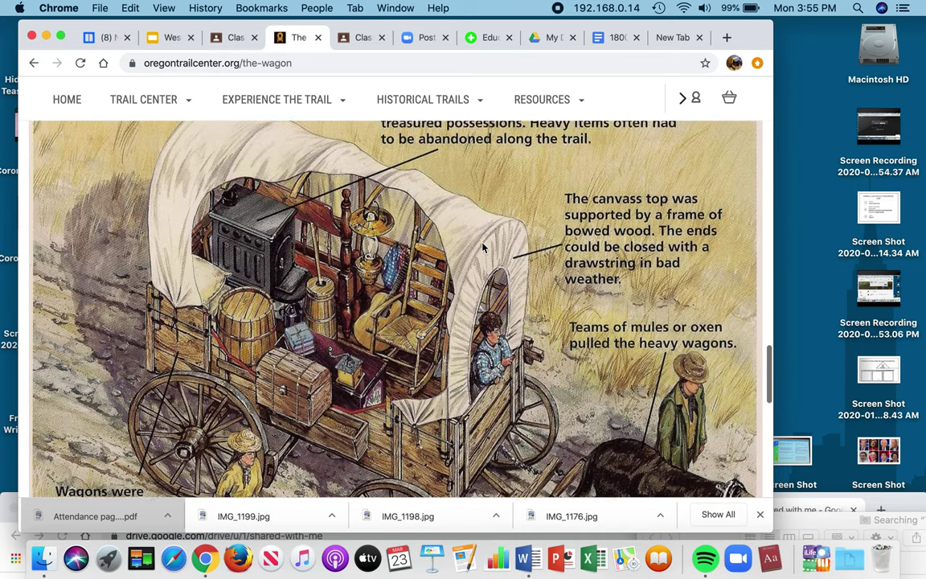
{"action": "scroll", "coordinate": [482, 248], "scroll_direction": "down", "scroll_amount": 1}
{"action": "scroll", "coordinate": [482, 247], "scroll_direction": "down", "scroll_amount": 1}
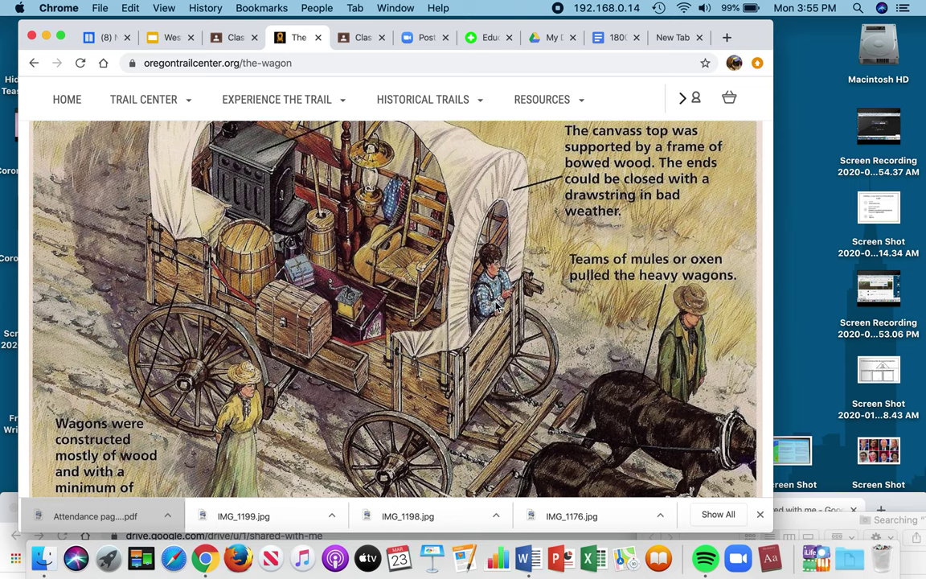
{"action": "scroll", "coordinate": [496, 306], "scroll_direction": "down", "scroll_amount": 2}
{"action": "scroll", "coordinate": [496, 306], "scroll_direction": "down", "scroll_amount": 1}
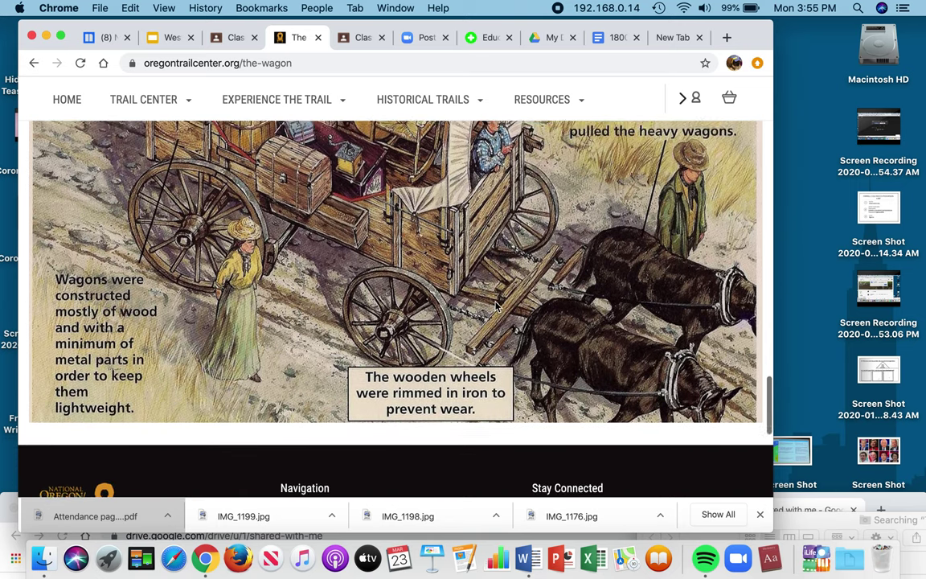
Step: Return to the captioned covered-wagon packing illustration and bring up Chrome's File menu
{"action": "scroll", "coordinate": [496, 307], "scroll_direction": "up", "scroll_amount": 2}
{"action": "scroll", "coordinate": [496, 306], "scroll_direction": "up", "scroll_amount": 2}
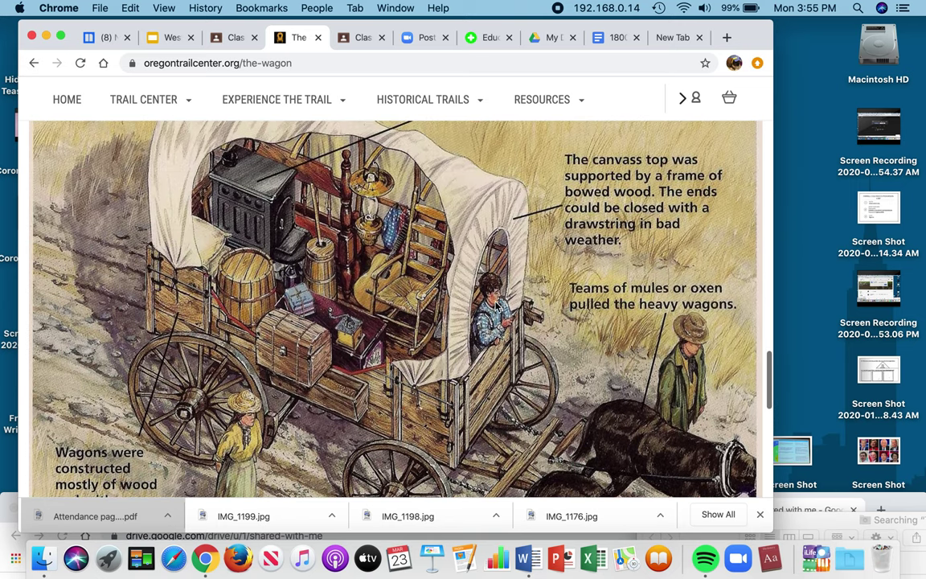
{"action": "scroll", "coordinate": [496, 306], "scroll_direction": "up", "scroll_amount": 1}
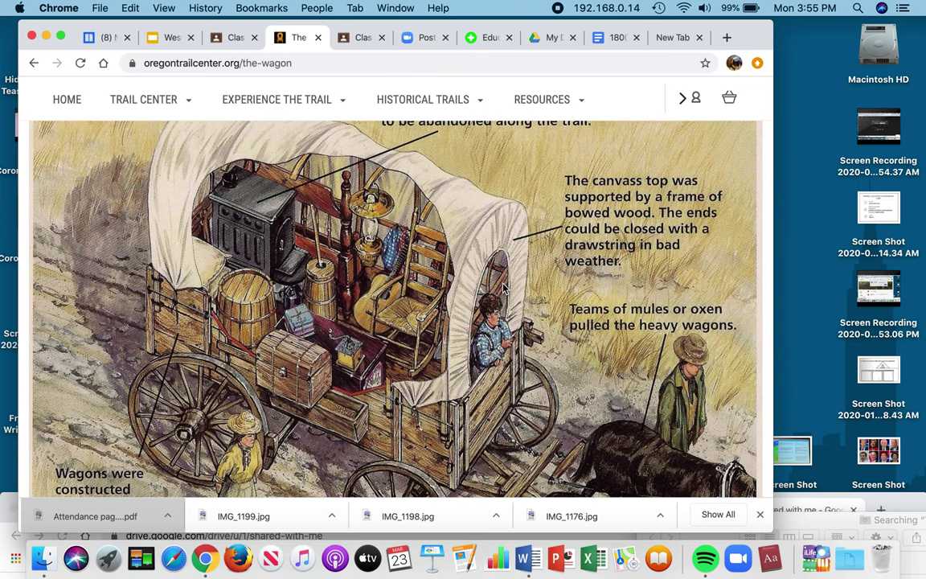
{"action": "scroll", "coordinate": [504, 287], "scroll_direction": "up", "scroll_amount": 2}
{"action": "scroll", "coordinate": [505, 288], "scroll_direction": "up", "scroll_amount": 2}
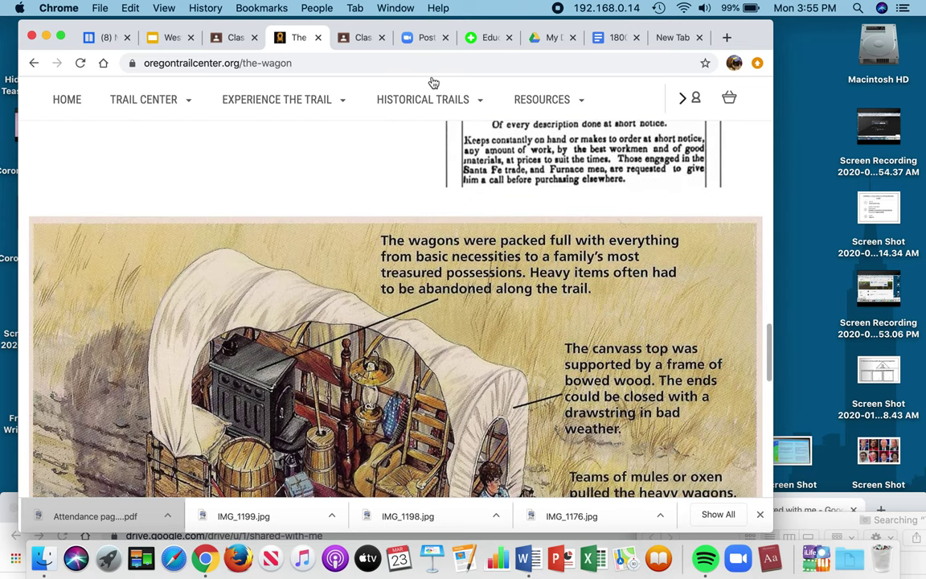
{"action": "left_click", "coordinate": [97, 8]}
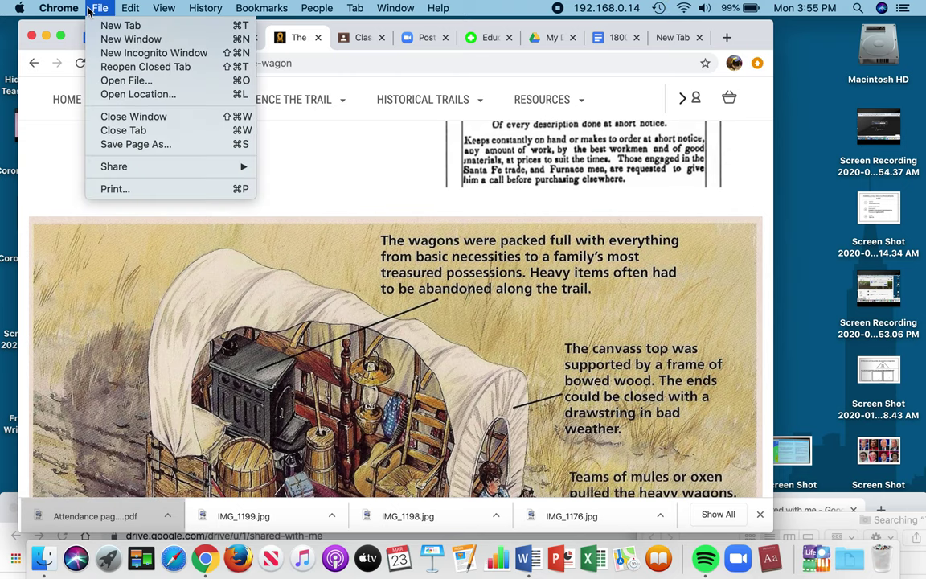
Step: Open a new Chrome window, resized and placed beside the wagon page
{"action": "left_click", "coordinate": [129, 40]}
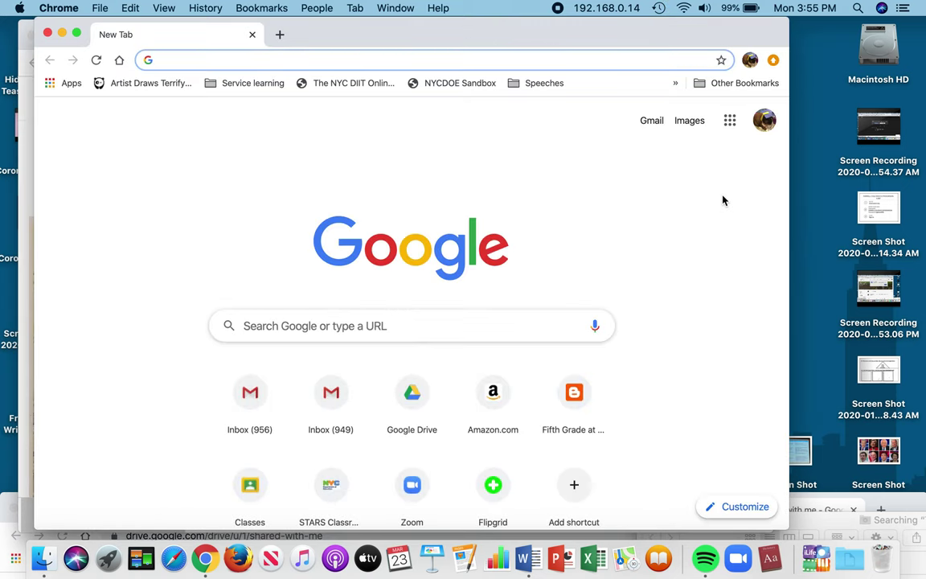
{"action": "left_click_drag", "start_coordinate": [787, 529], "coordinate": [593, 502]}
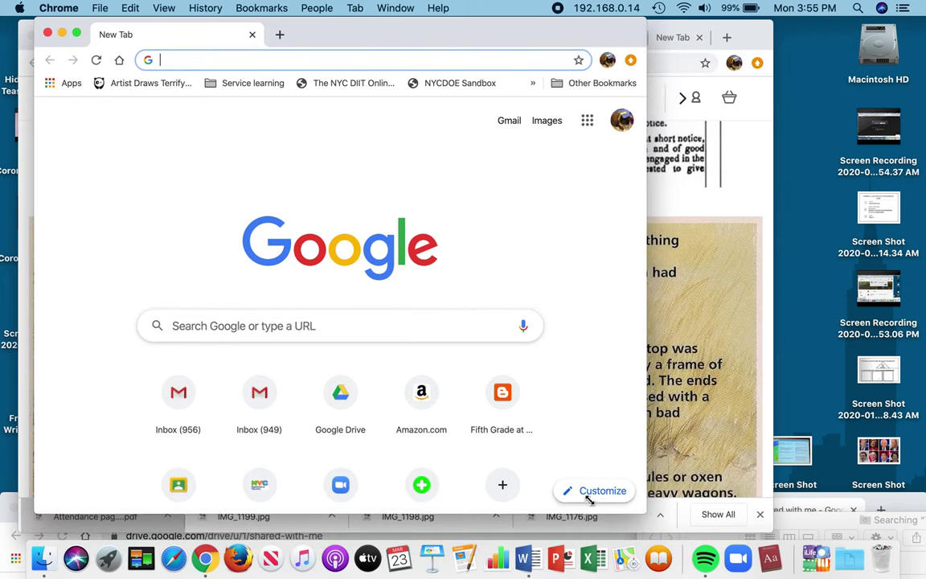
{"action": "left_click_drag", "start_coordinate": [310, 24], "coordinate": [672, 42]}
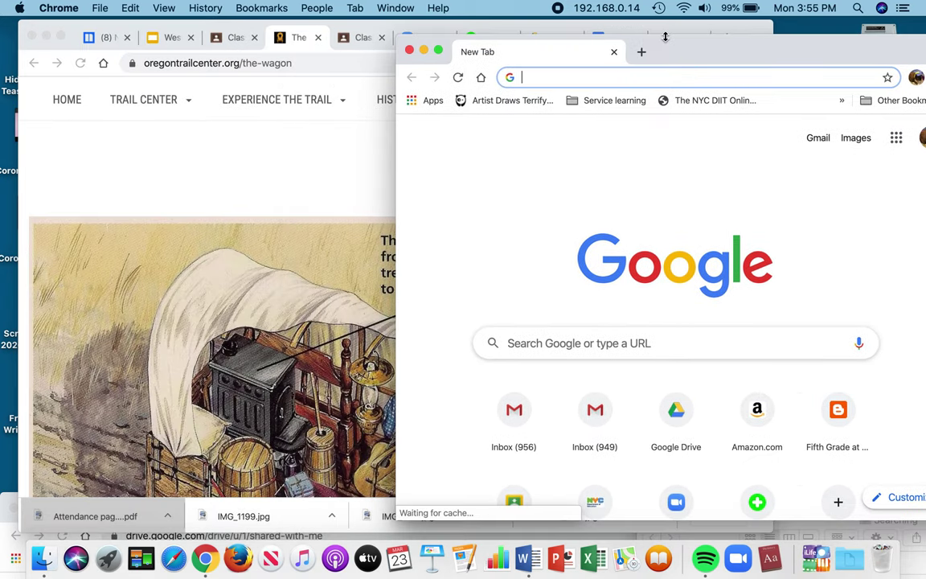
Step: Start a blank Google Docs document in the new window via the apps grid
{"action": "left_click", "coordinate": [896, 138]}
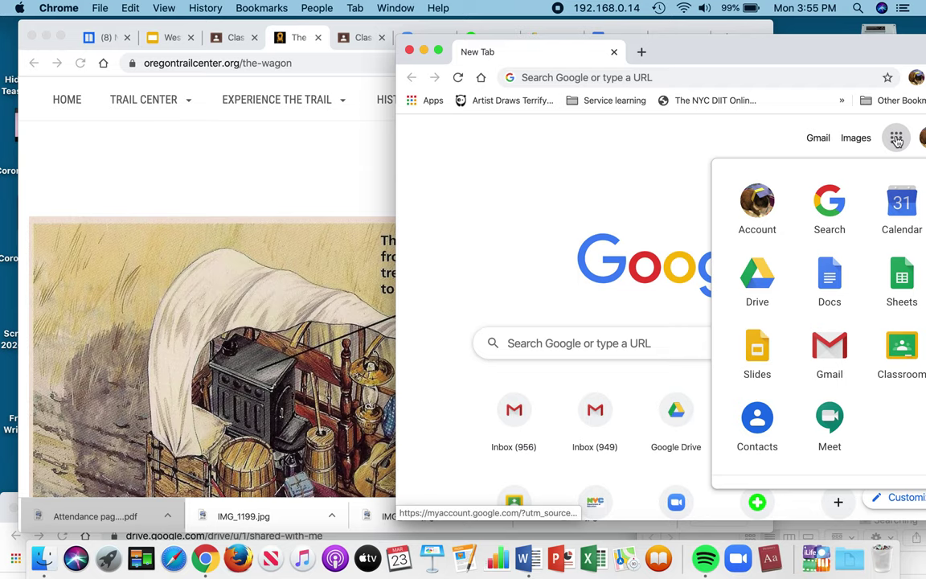
{"action": "left_click", "coordinate": [829, 278]}
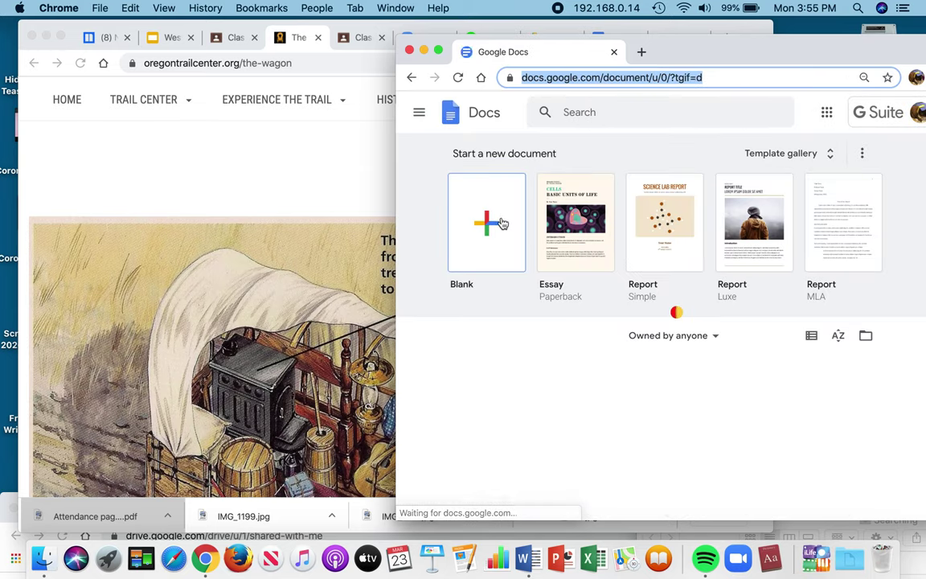
{"action": "left_click", "coordinate": [488, 249]}
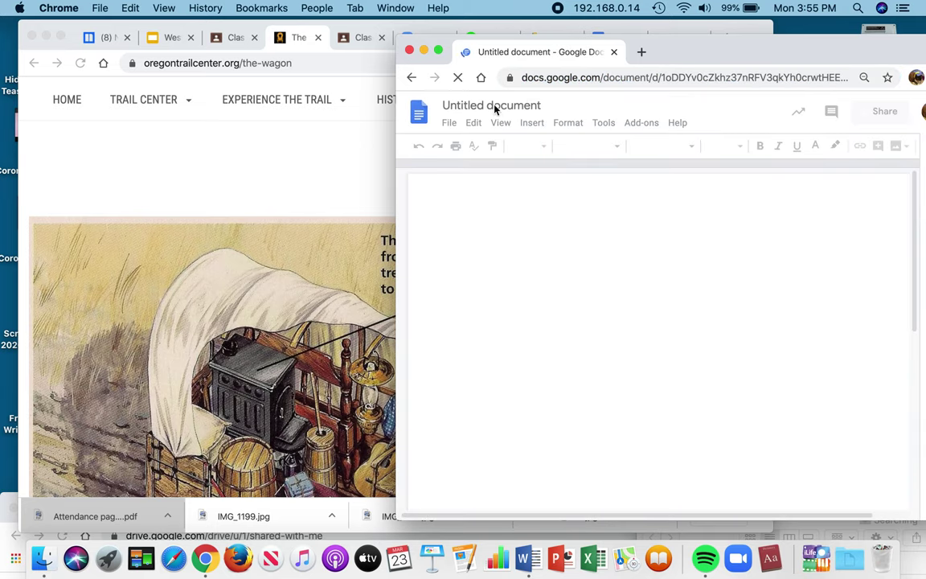
Step: Title the document 'Research Notes - Ms. Fought' and begin a Wagons heading in the body
{"action": "left_click", "coordinate": [488, 107]}
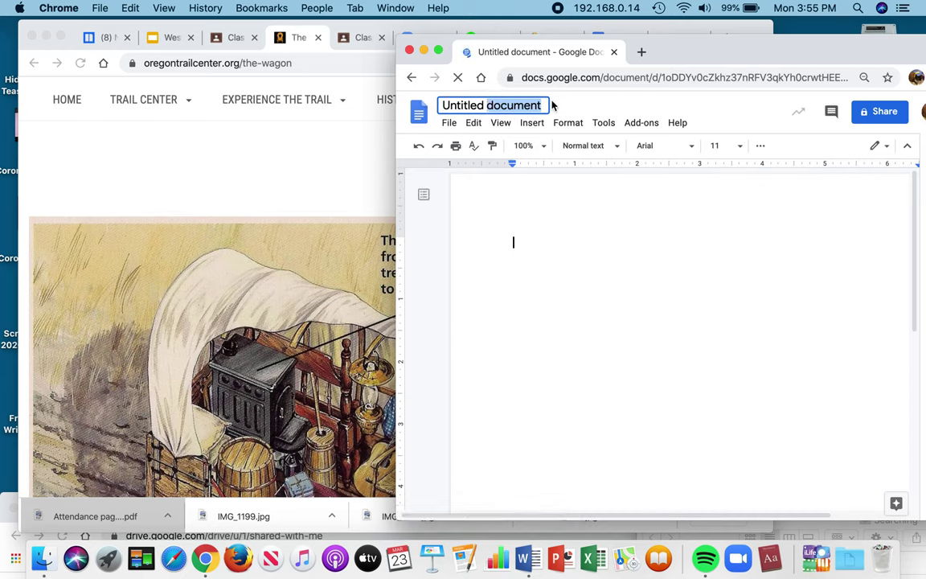
{"action": "left_click_drag", "start_coordinate": [488, 106], "coordinate": [547, 106]}
{"action": "key", "text": "BackSpace"}
{"action": "key", "text": "BackSpace"}
{"action": "key", "text": "BackSpace"}
{"action": "key", "text": "BackSpace"}
{"action": "key", "text": "BackSpace"}
{"action": "key", "text": "BackSpace"}
{"action": "key", "text": "BackSpace"}
{"action": "key", "text": "BackSpace"}
{"action": "key", "text": "BackSpace"}
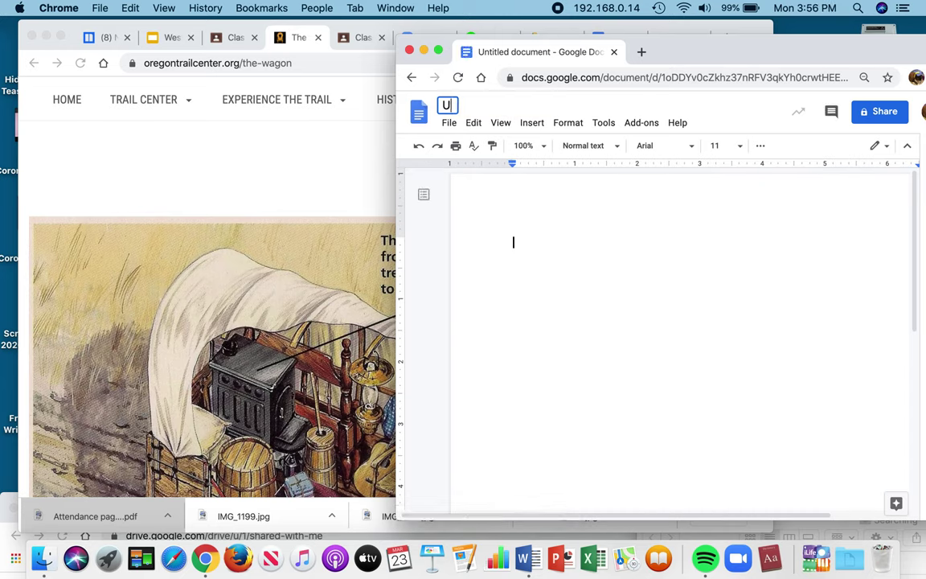
{"action": "type", "text": "REsear"}
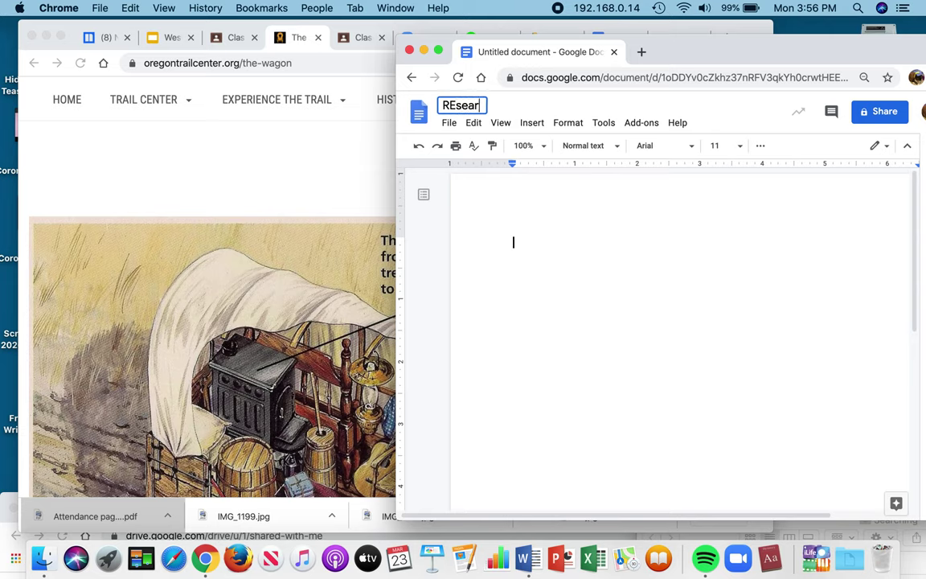
{"action": "key", "text": "BackSpace"}
{"action": "key", "text": "BackSpace"}
{"action": "key", "text": "BackSpace"}
{"action": "key", "text": "BackSpace"}
{"action": "type", "text": "sea"}
{"action": "type", "text": "rch Notes - "}
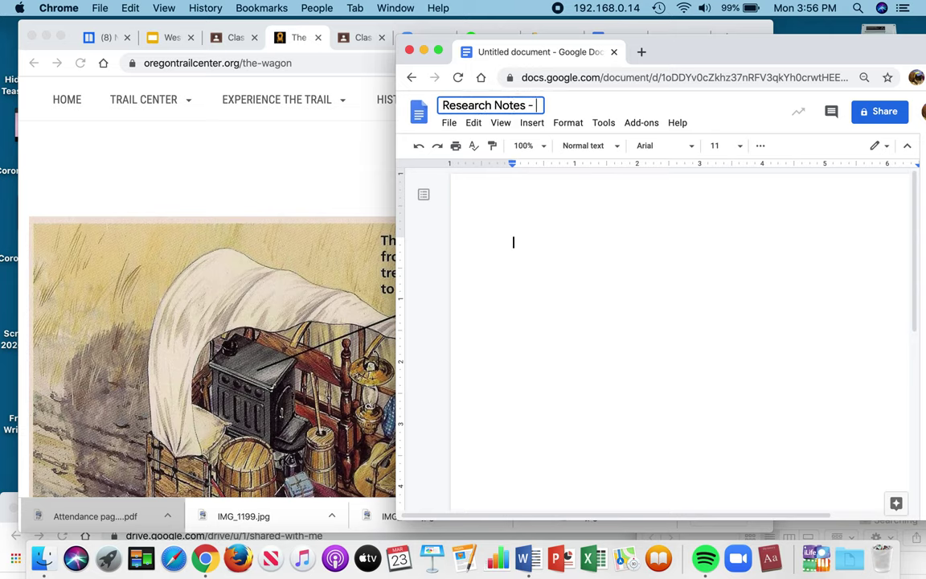
{"action": "type", "text": "Ms. Fought"}
{"action": "key", "text": "Return"}
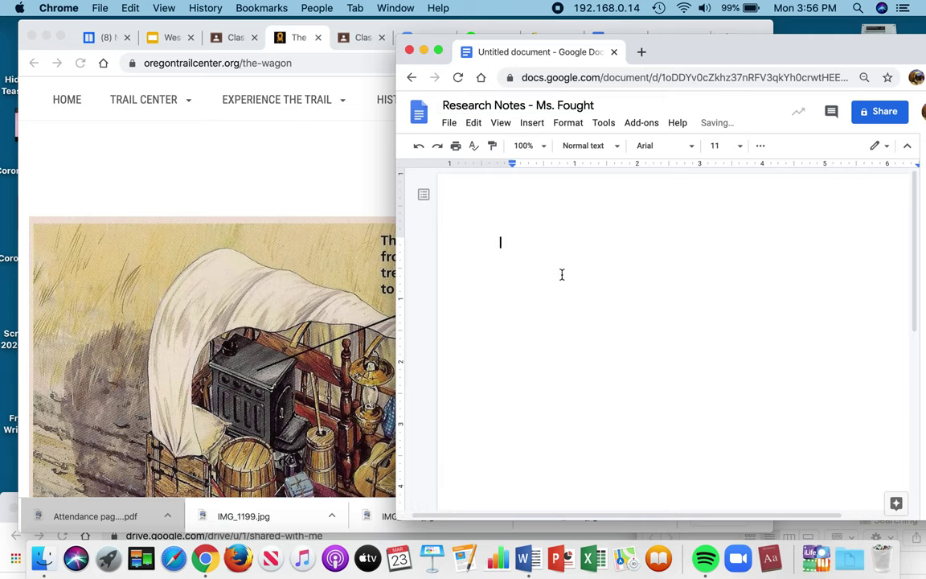
{"action": "type", "text": "Wgo"}
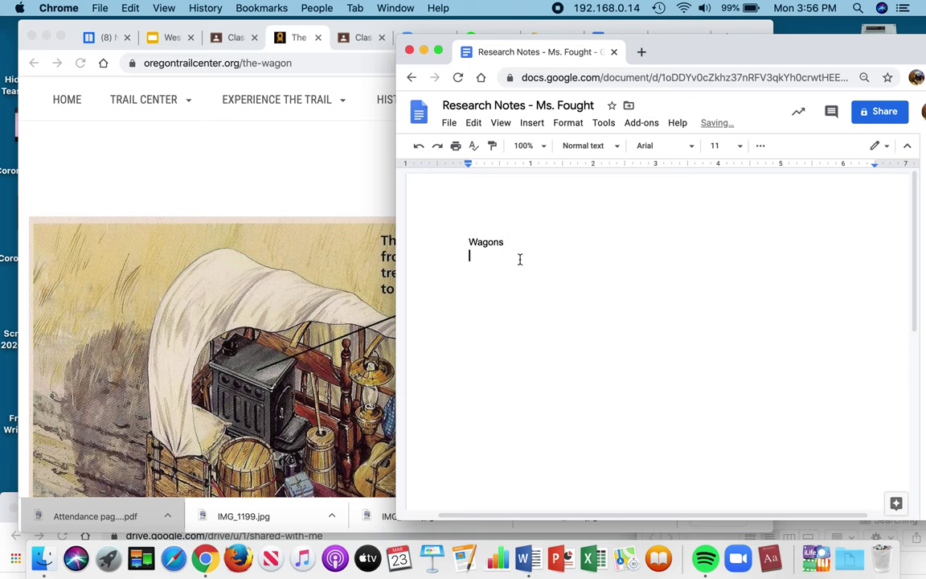
{"action": "left_click", "coordinate": [264, 174]}
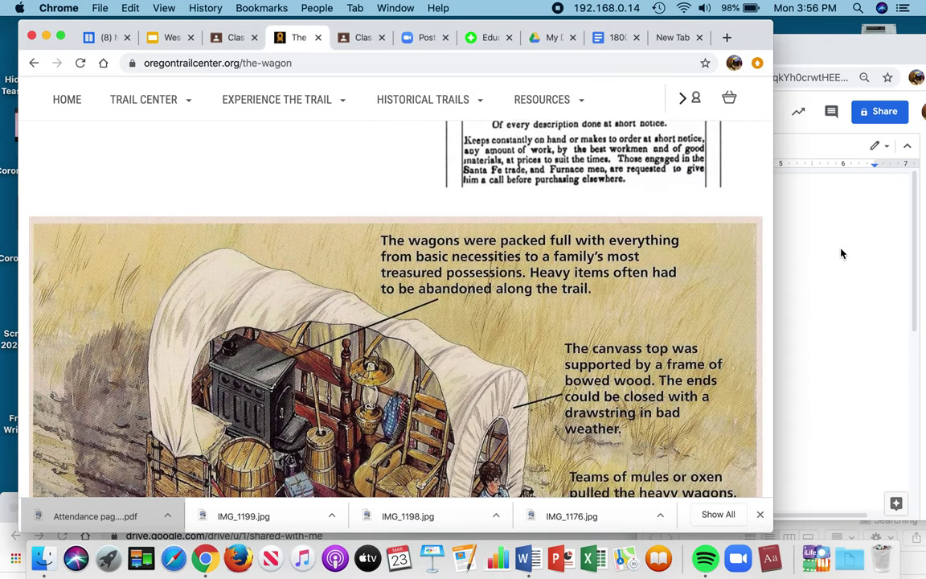
Step: Check the wagon illustration and note '-oxen or mules pulled the heavy wagons' under Wagons
{"action": "scroll", "coordinate": [626, 314], "scroll_direction": "down", "scroll_amount": 5}
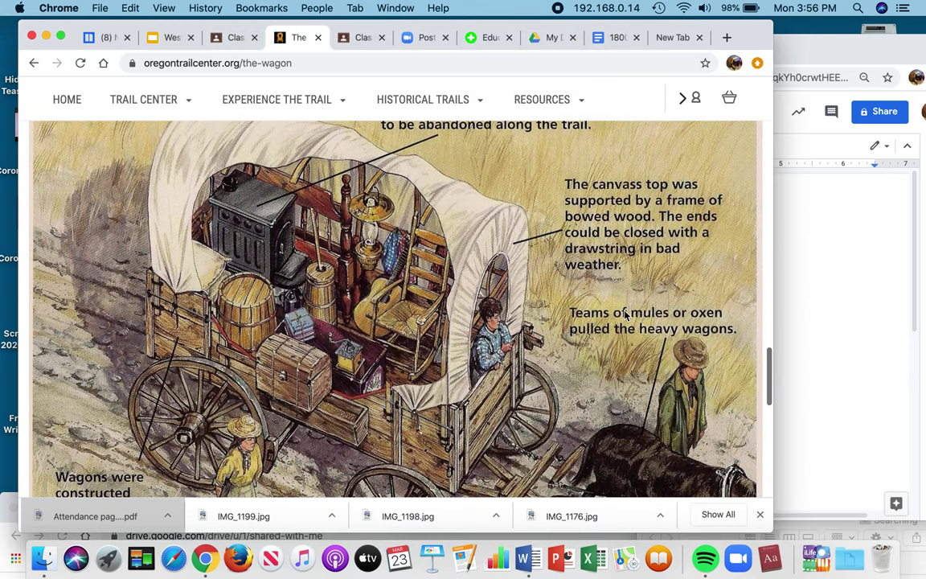
{"action": "left_click", "coordinate": [820, 279]}
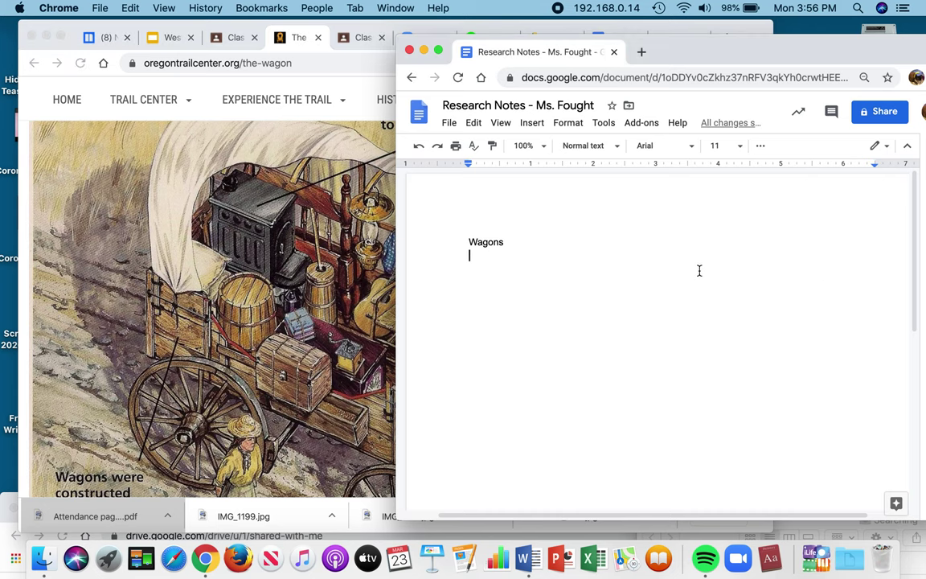
{"action": "left_click", "coordinate": [229, 215]}
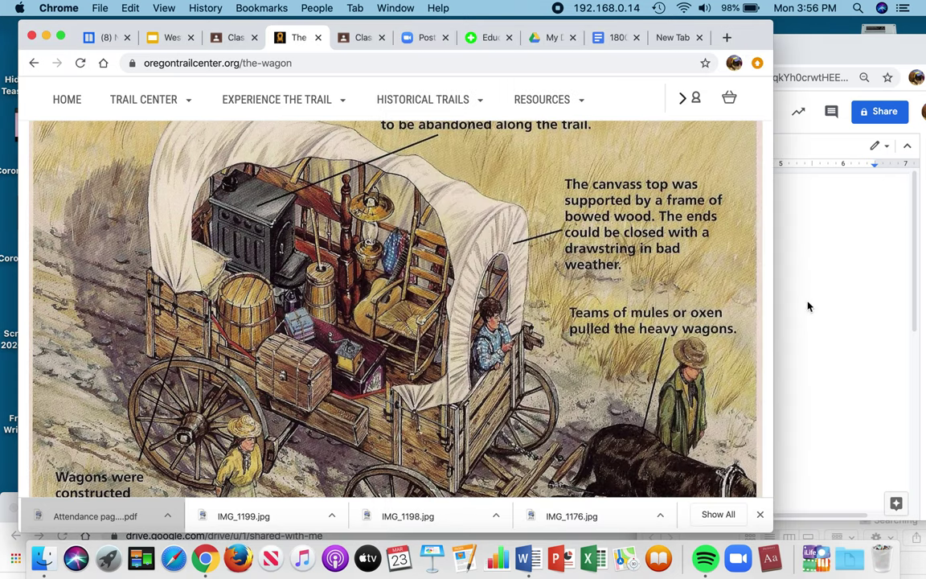
{"action": "scroll", "coordinate": [651, 398], "scroll_direction": "down", "scroll_amount": 1}
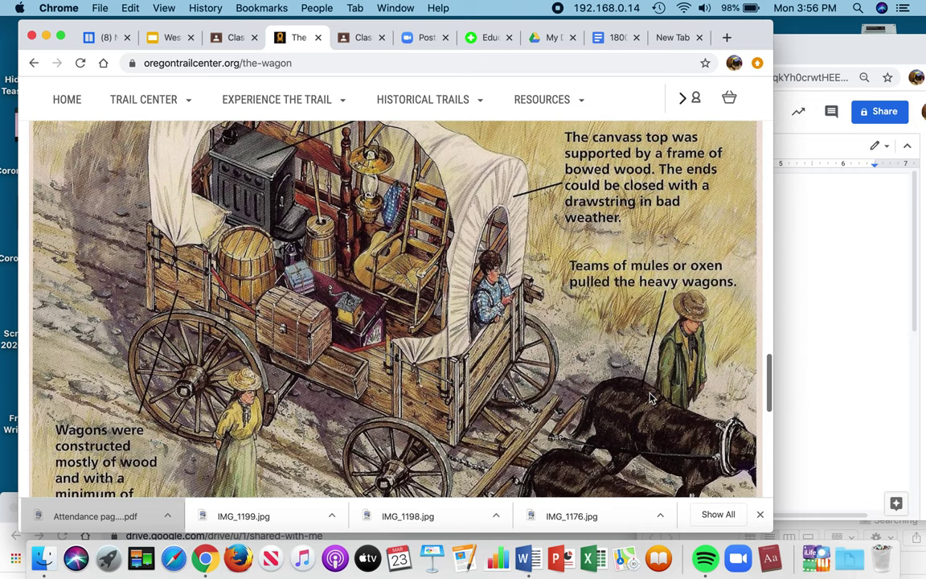
{"action": "scroll", "coordinate": [652, 398], "scroll_direction": "down", "scroll_amount": 4}
{"action": "left_click", "coordinate": [819, 317]}
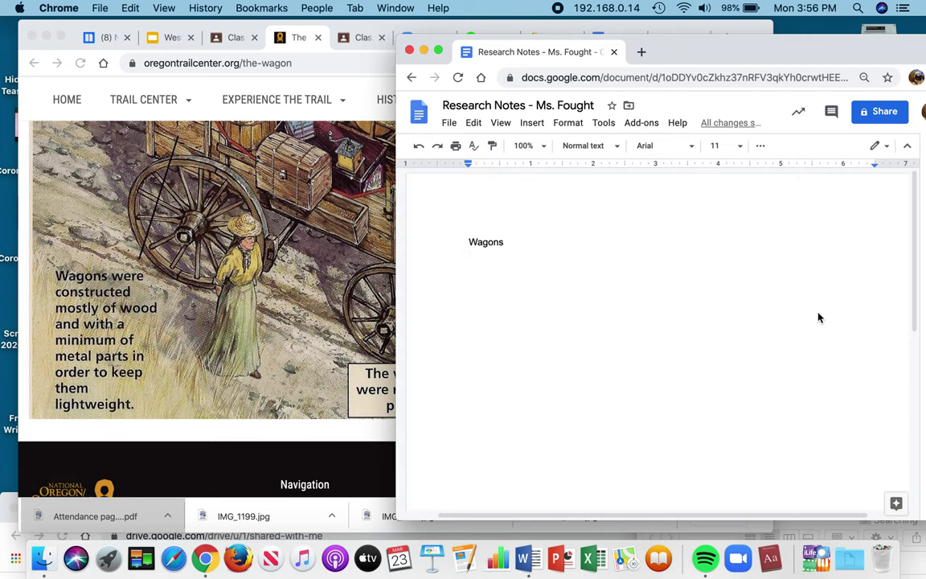
{"action": "type", "text": "-o"}
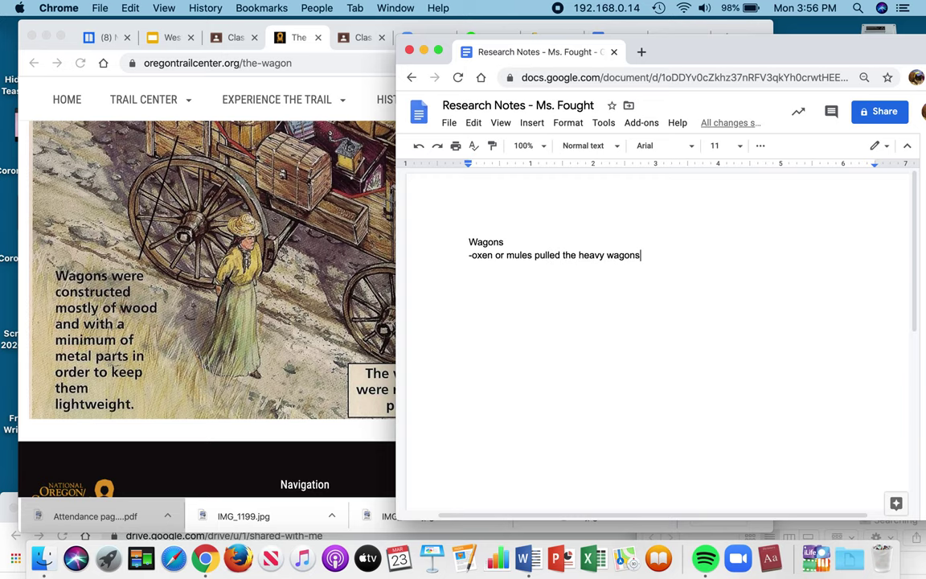
{"action": "left_click", "coordinate": [336, 336]}
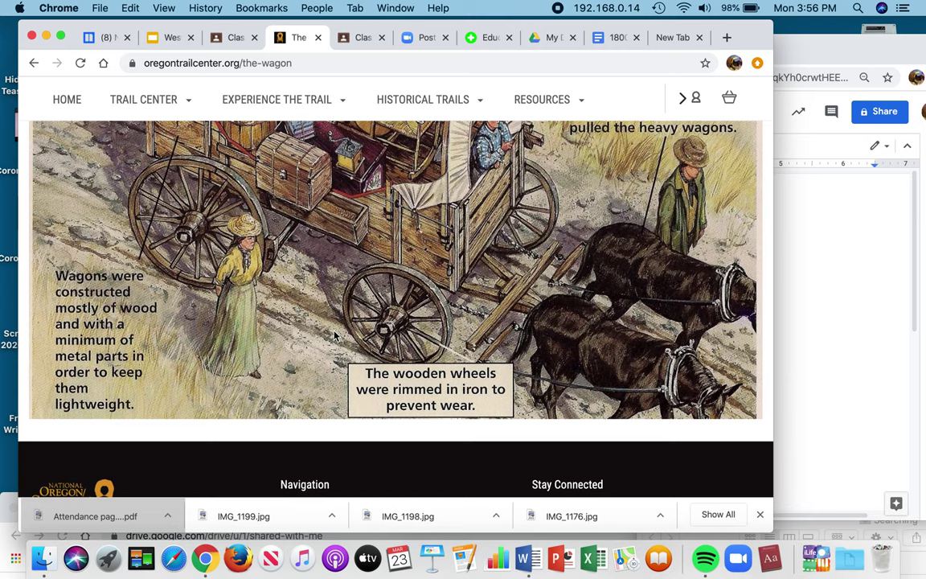
{"action": "scroll", "coordinate": [336, 336], "scroll_direction": "up", "scroll_amount": 3}
{"action": "scroll", "coordinate": [336, 336], "scroll_direction": "up", "scroll_amount": 3}
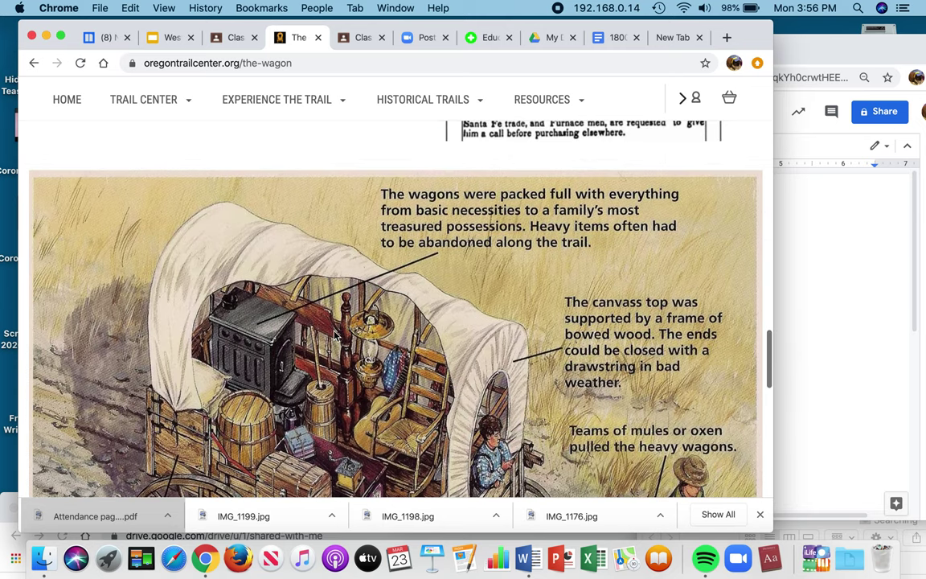
{"action": "left_click", "coordinate": [784, 355]}
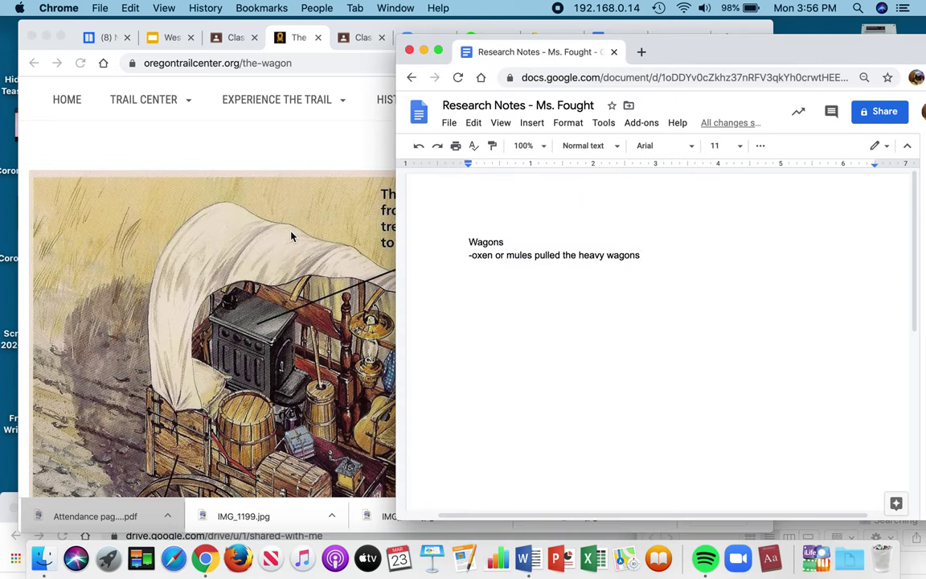
{"action": "scroll", "coordinate": [291, 235], "scroll_direction": "down", "scroll_amount": 5}
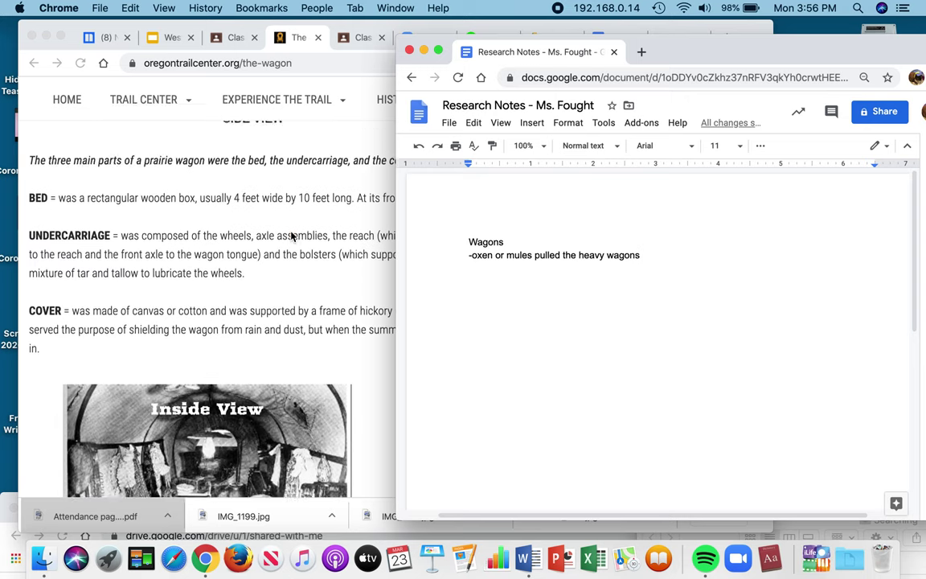
{"action": "scroll", "coordinate": [291, 236], "scroll_direction": "up", "scroll_amount": 4}
{"action": "scroll", "coordinate": [291, 235], "scroll_direction": "up", "scroll_amount": 4}
{"action": "scroll", "coordinate": [291, 236], "scroll_direction": "up", "scroll_amount": 4}
{"action": "scroll", "coordinate": [293, 235], "scroll_direction": "up", "scroll_amount": 2}
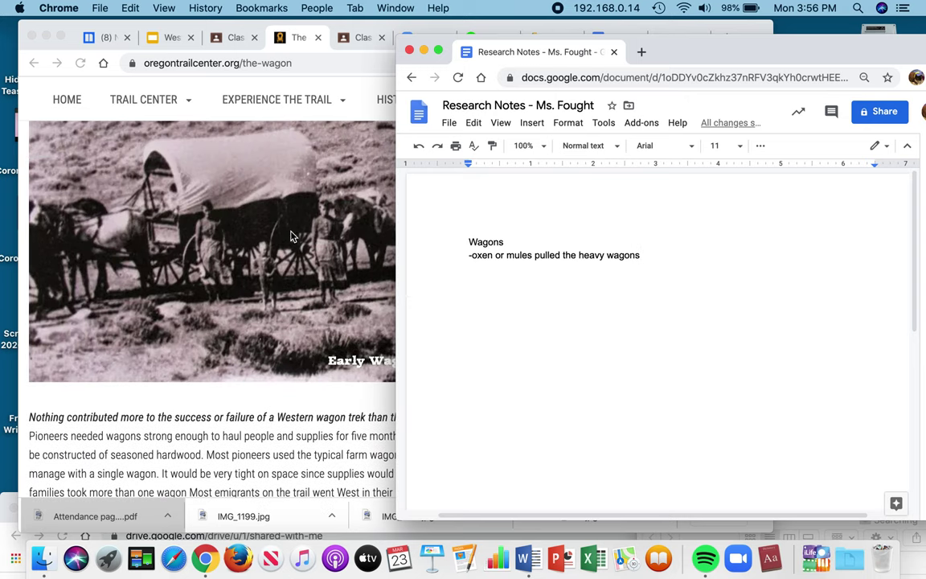
{"action": "scroll", "coordinate": [294, 235], "scroll_direction": "up", "scroll_amount": 3}
{"action": "scroll", "coordinate": [291, 236], "scroll_direction": "up", "scroll_amount": 3}
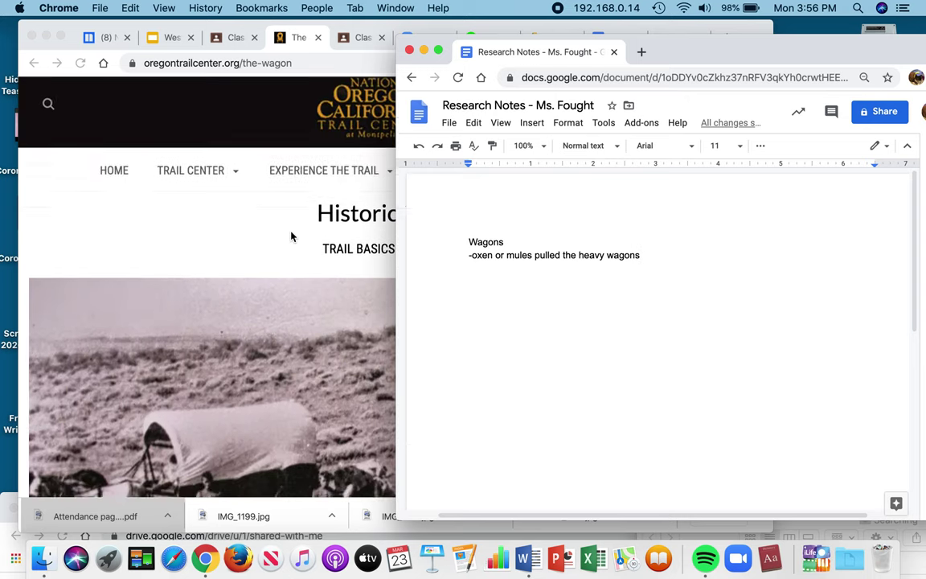
{"action": "scroll", "coordinate": [291, 236], "scroll_direction": "down", "scroll_amount": 5}
{"action": "scroll", "coordinate": [291, 236], "scroll_direction": "down", "scroll_amount": 4}
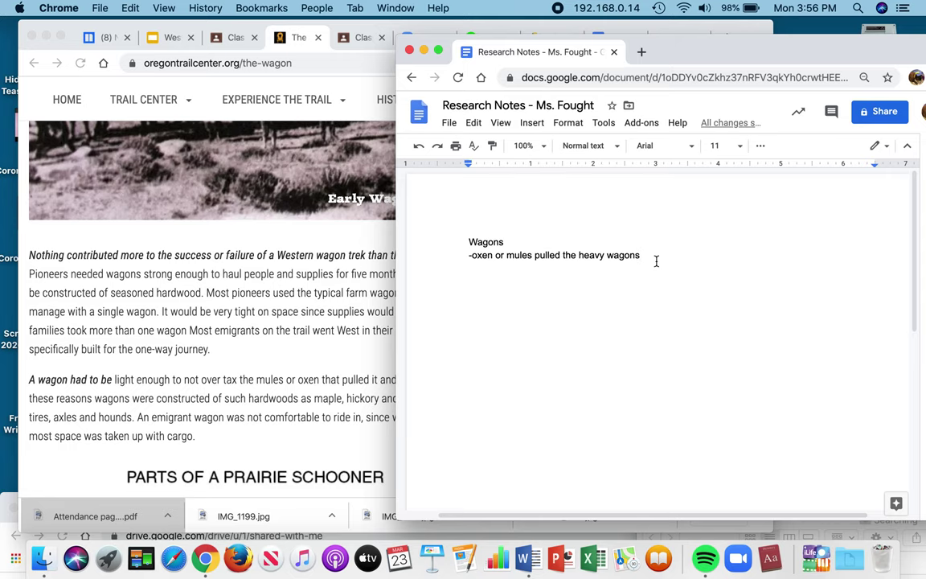
{"action": "left_click", "coordinate": [273, 269]}
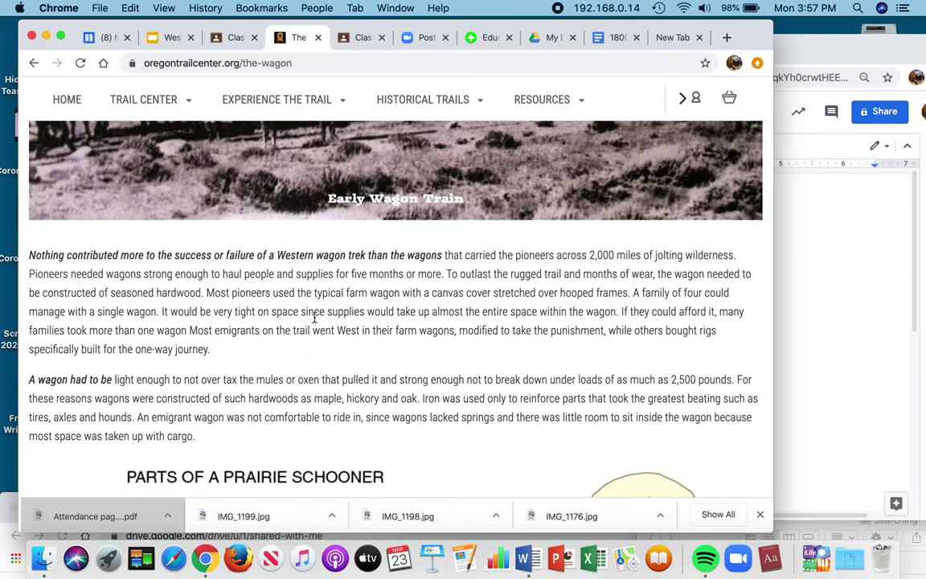
{"action": "left_click", "coordinate": [888, 271]}
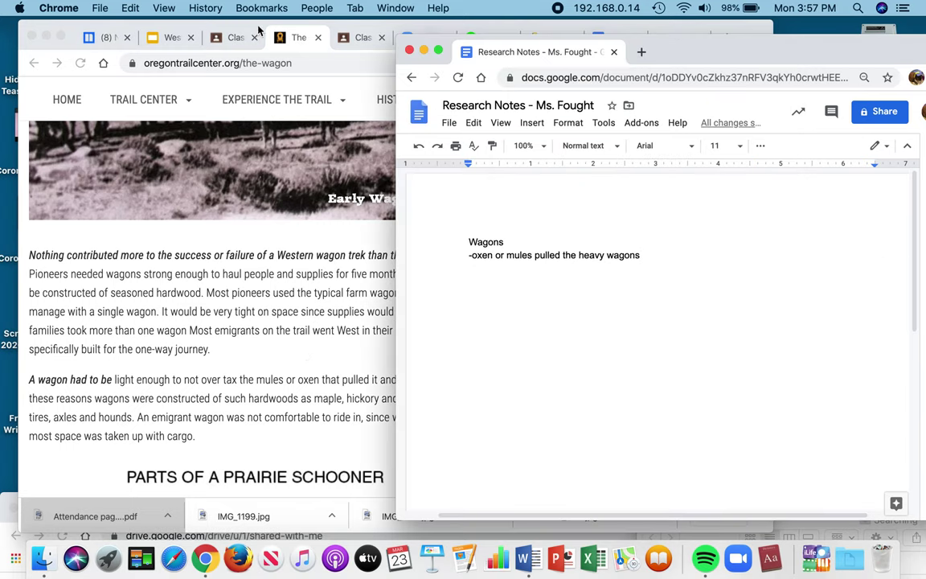
{"action": "left_click", "coordinate": [306, 77]}
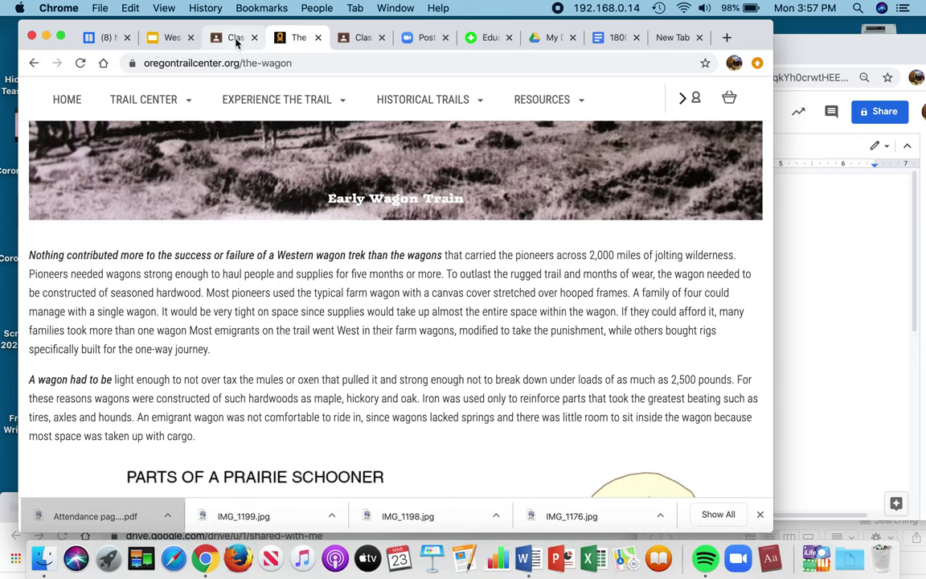